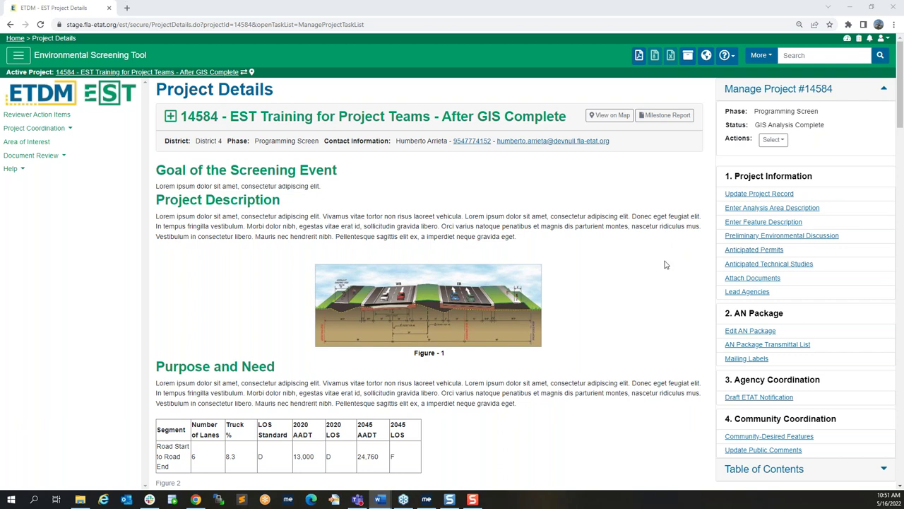
Step: Open the Green analysis area's description editor from the Enter Feature Description page
click(852, 228)
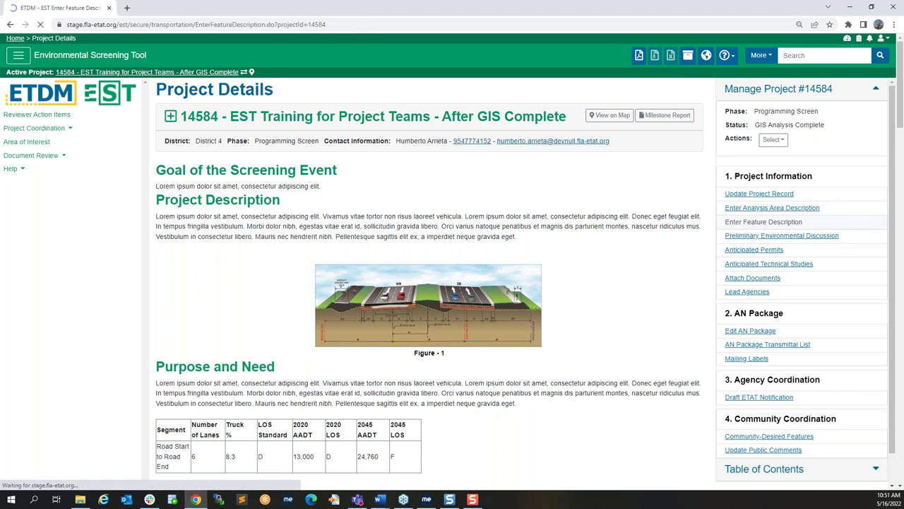
click(621, 213)
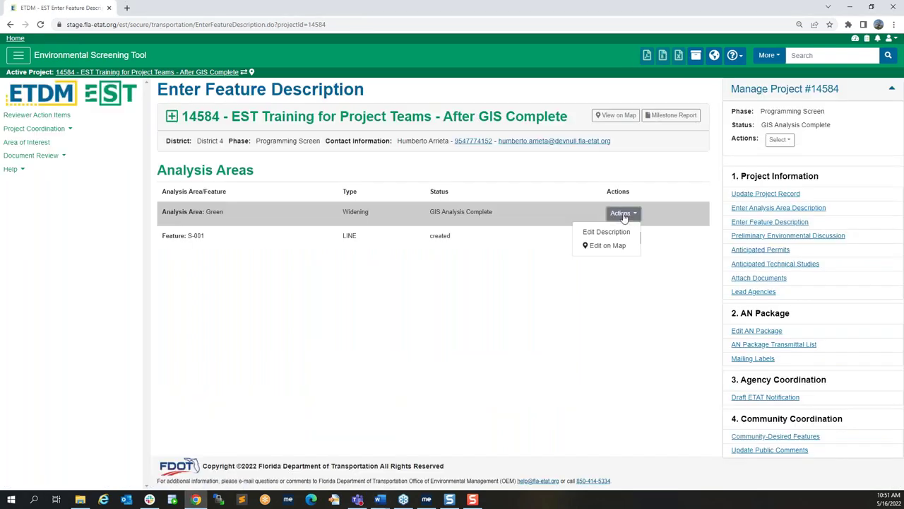
click(613, 233)
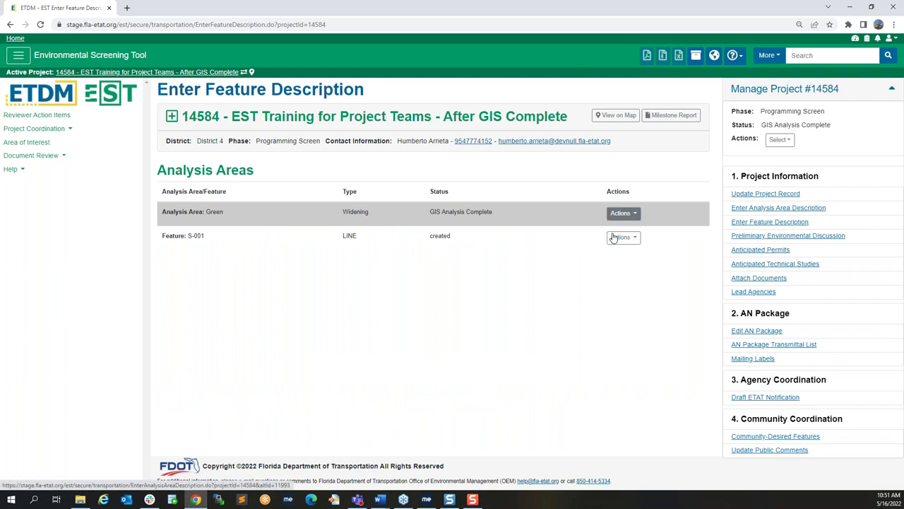
scroll(494, 318, down, 2)
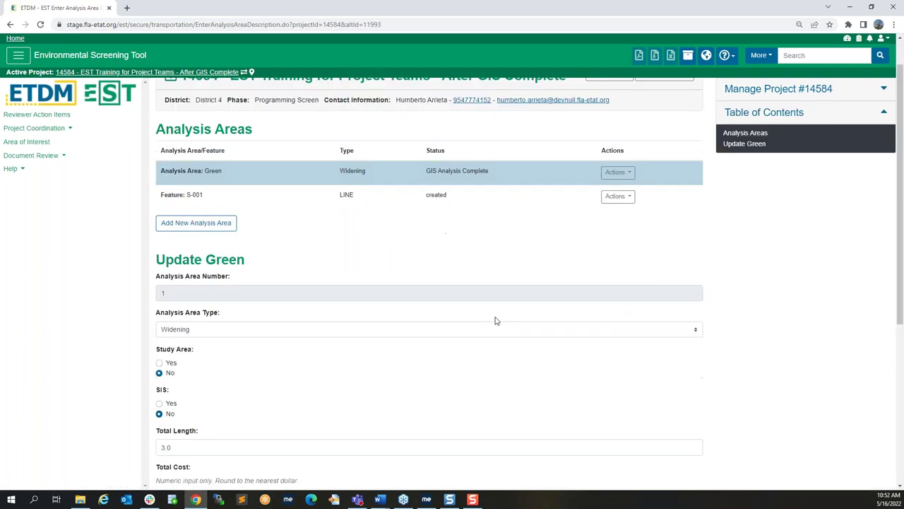
Step: Open feature S-001's Update form, closing the Map Viewer tab that opened by mistake
click(750, 90)
click(619, 143)
click(600, 174)
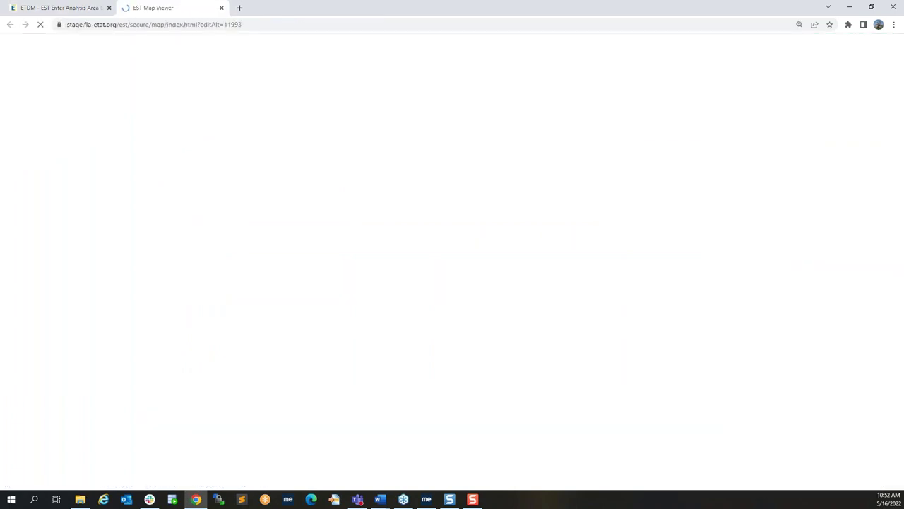
click(221, 8)
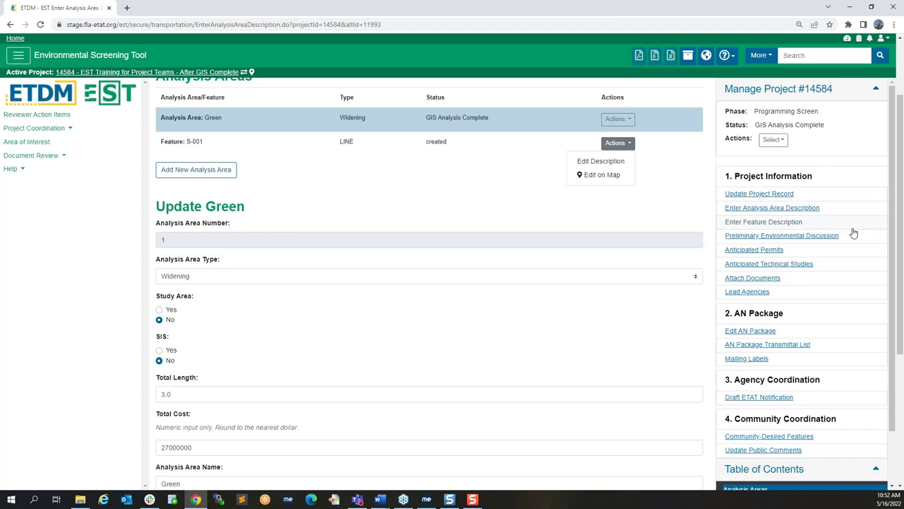
click(664, 195)
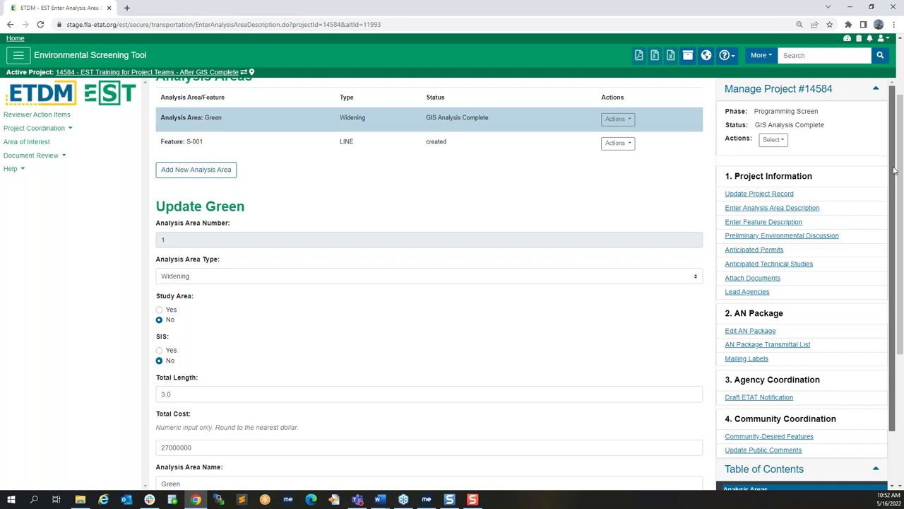
scroll(894, 170, down, 2)
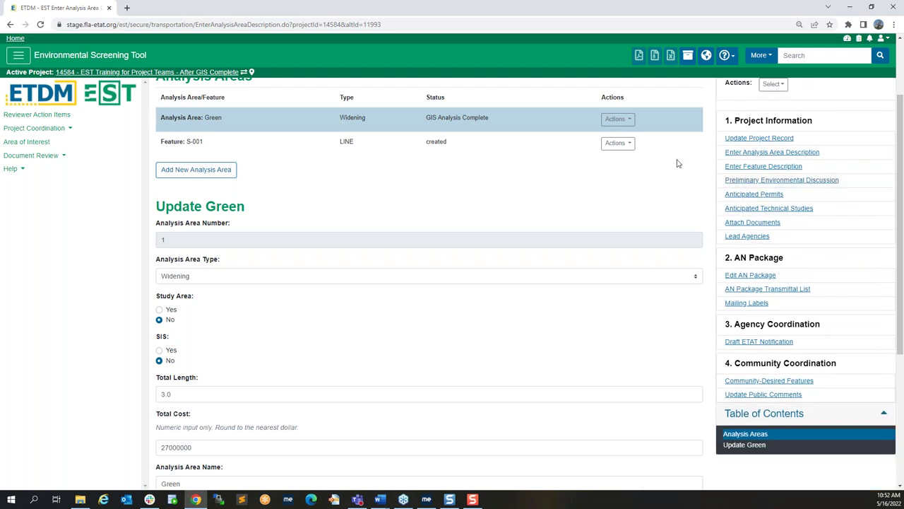
scroll(646, 185, up, 2)
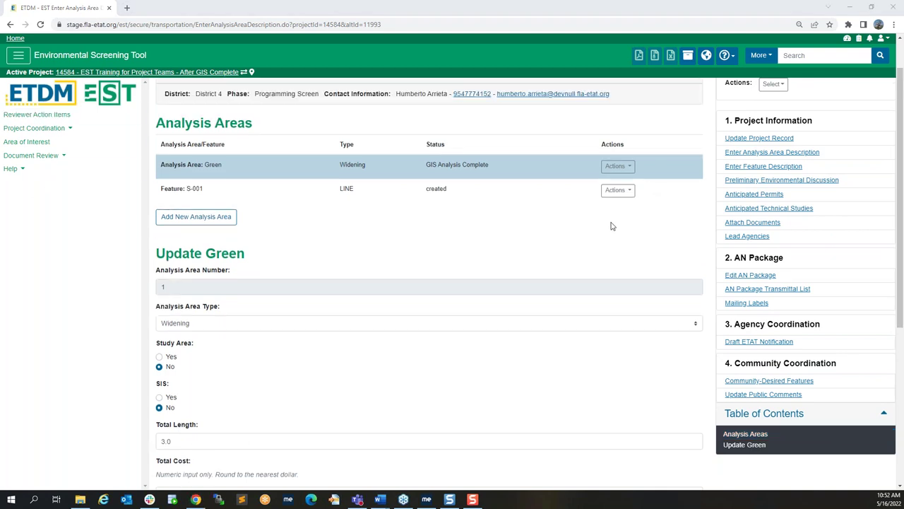
click(627, 191)
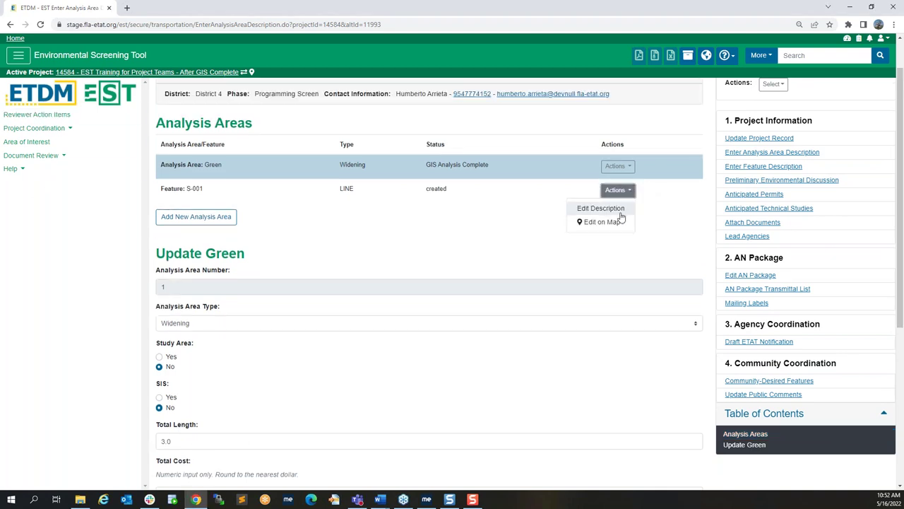
click(620, 209)
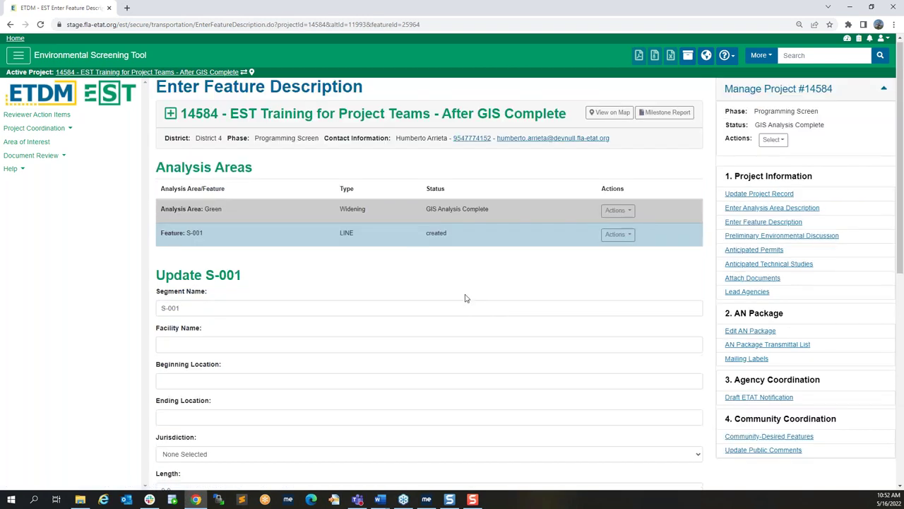
Step: Enter beginning location 'Start', ending location 'End' and length 1 for feature S-001
scroll(465, 297, down, 1)
click(389, 292)
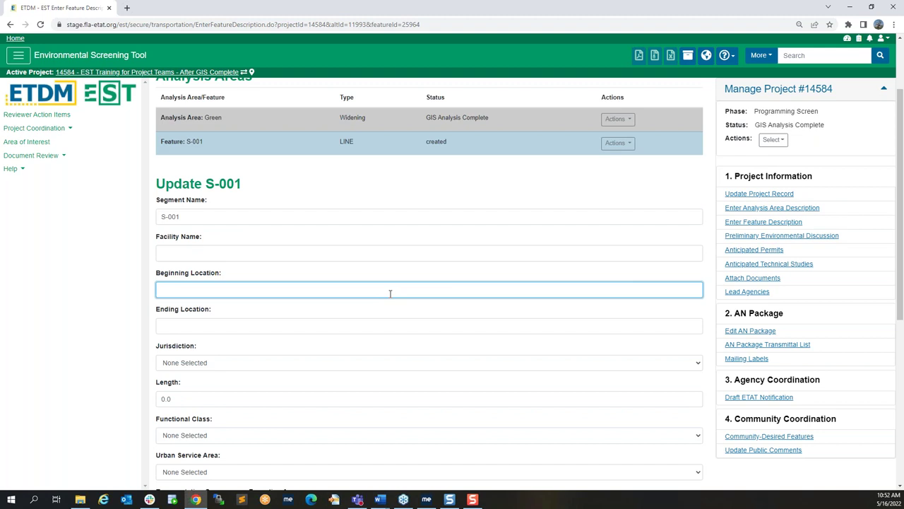
text(Start)
click(283, 330)
text(End)
scroll(403, 372, down, 1)
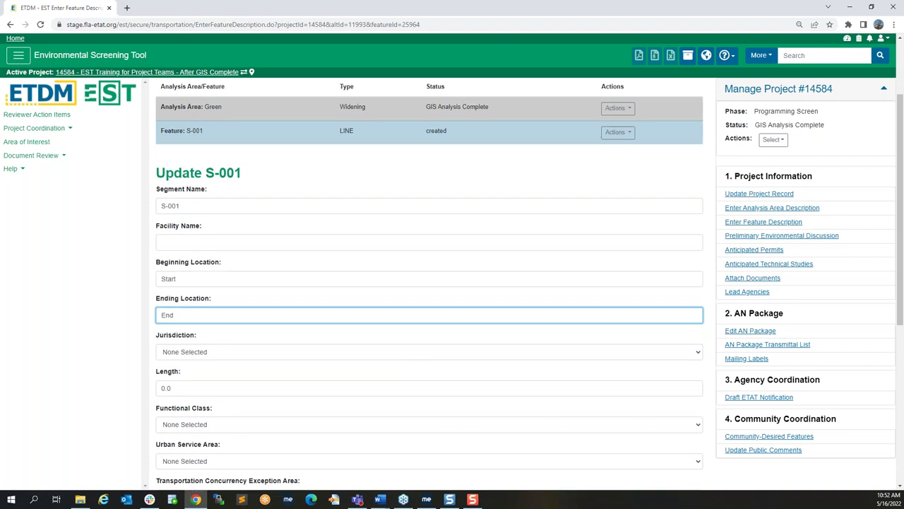
scroll(404, 353, down, 1)
click(157, 303)
text(1)
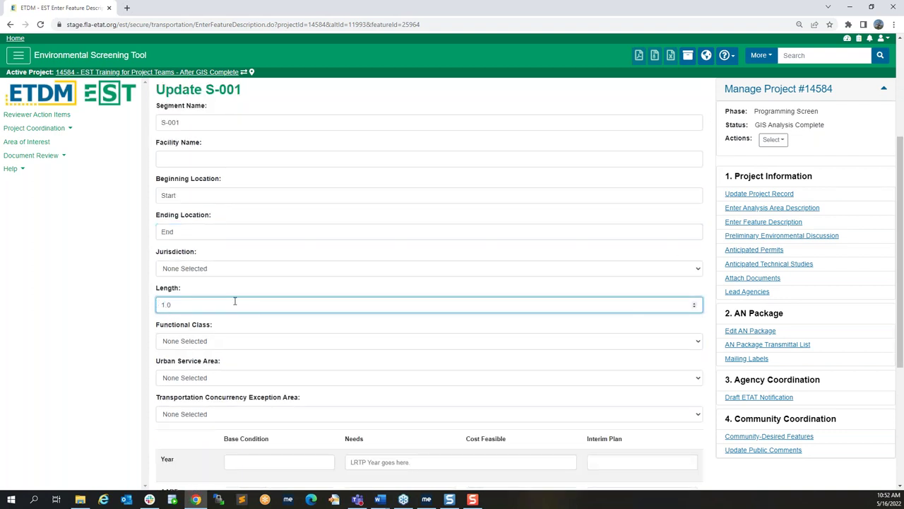
Step: Set functional class to urban freeway and expressway and urban service area to In/Out, then save
scroll(235, 301, down, 1)
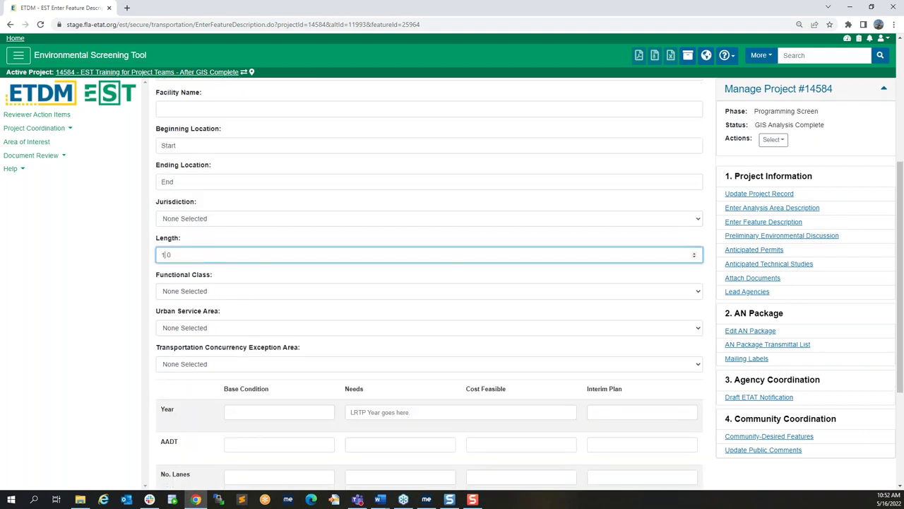
scroll(315, 344, down, 1)
scroll(315, 344, down, 1)
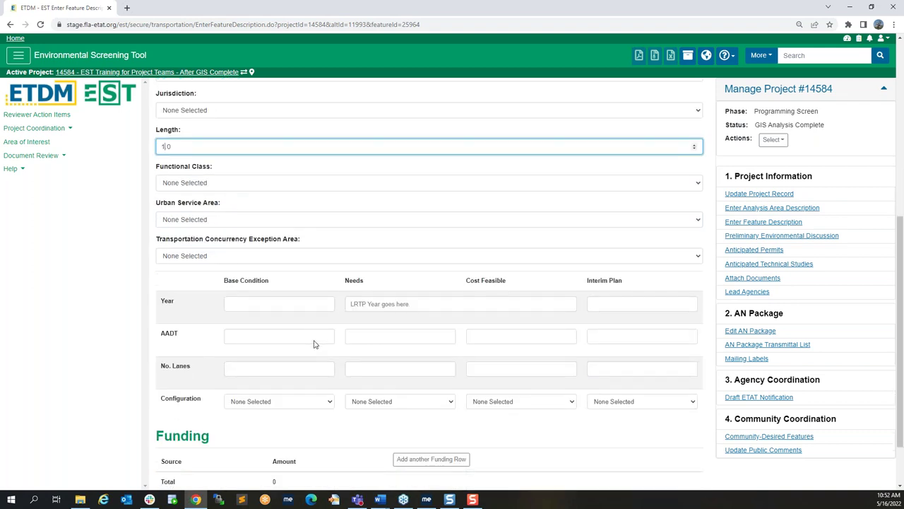
scroll(322, 348, down, 1)
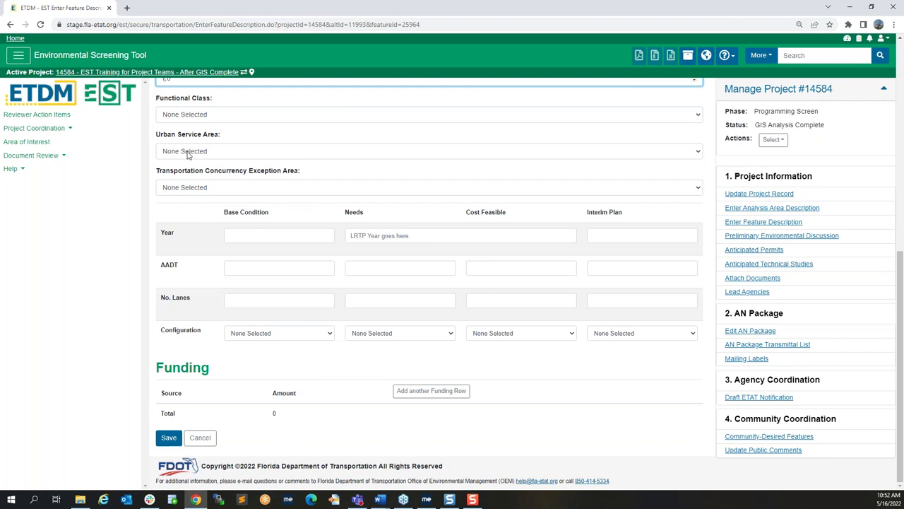
click(182, 117)
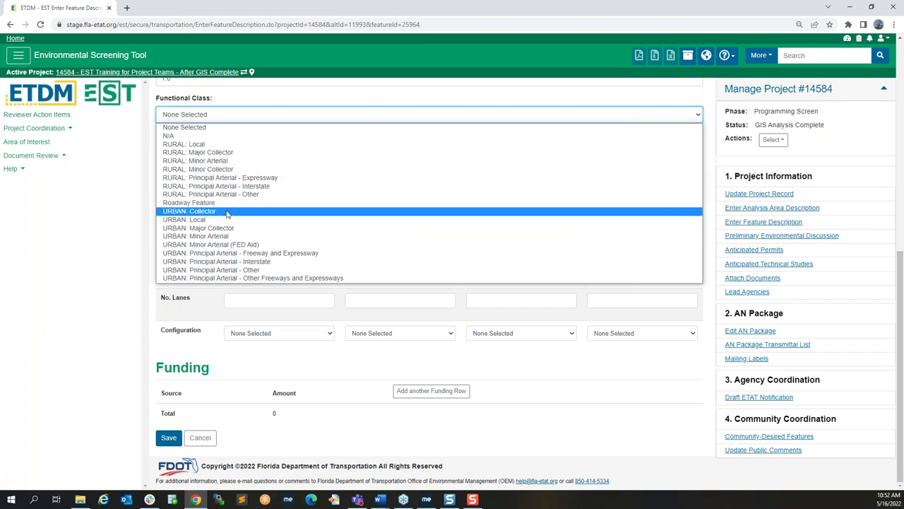
click(209, 253)
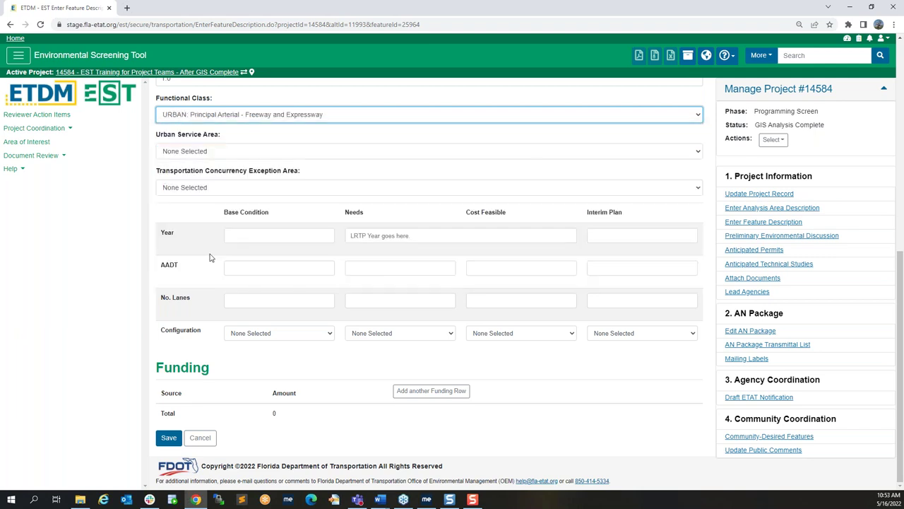
click(203, 158)
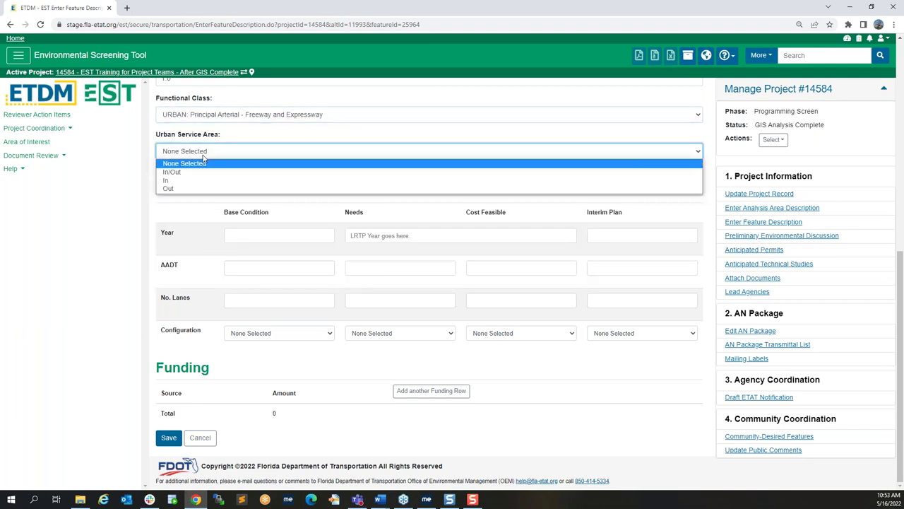
click(203, 172)
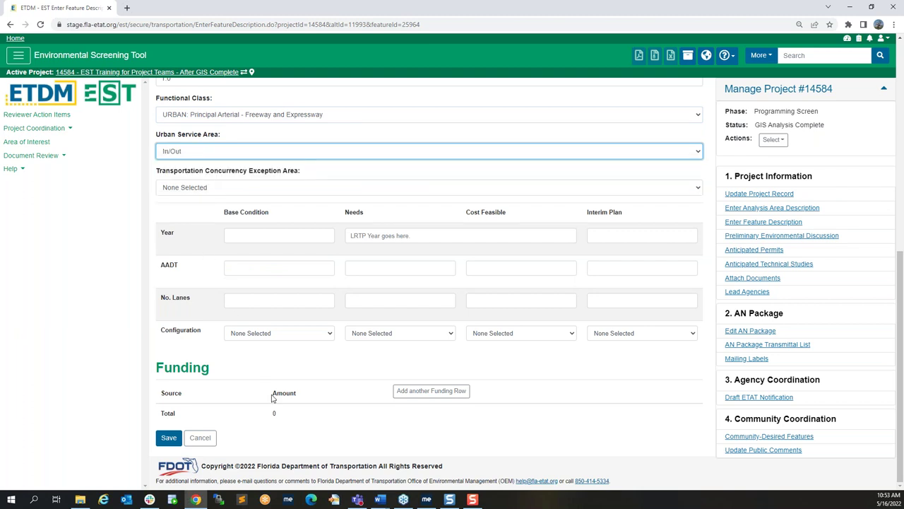
click(169, 438)
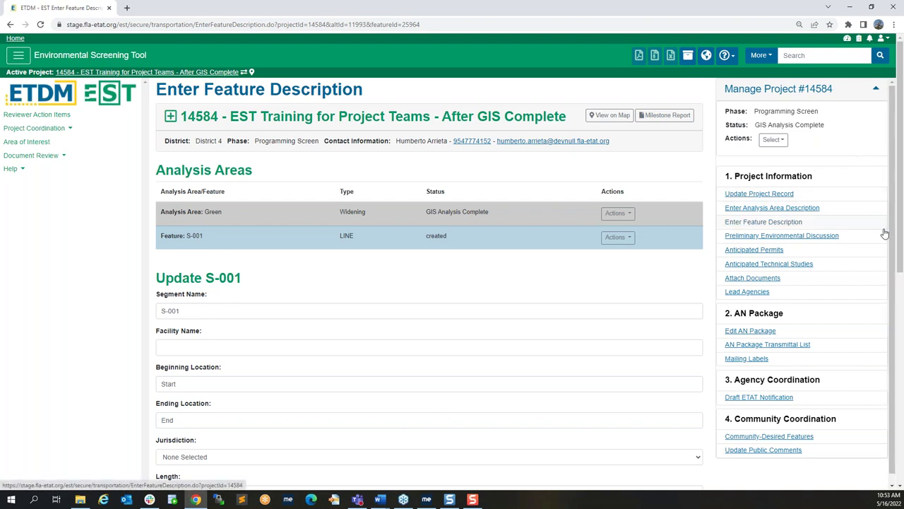
click(829, 238)
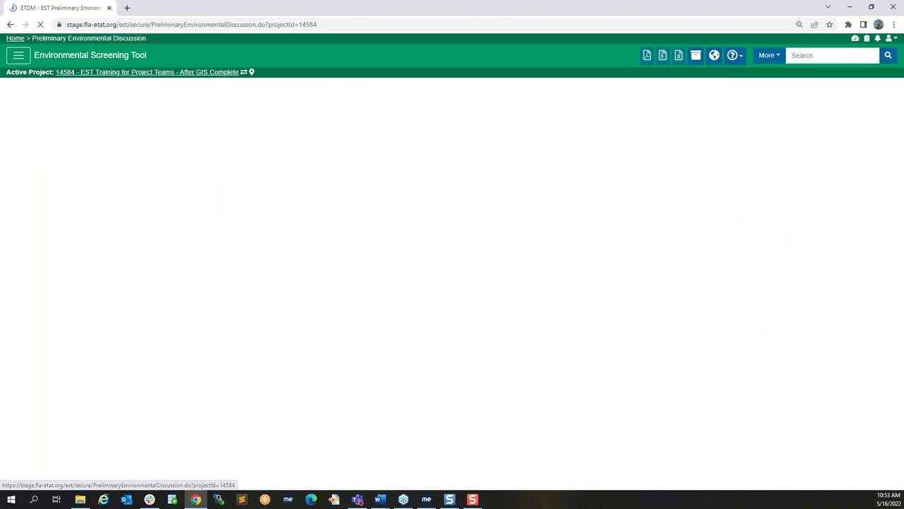
Step: For the Green analysis area, paste a Social comment and set its effect to 2 Minimal
click(274, 192)
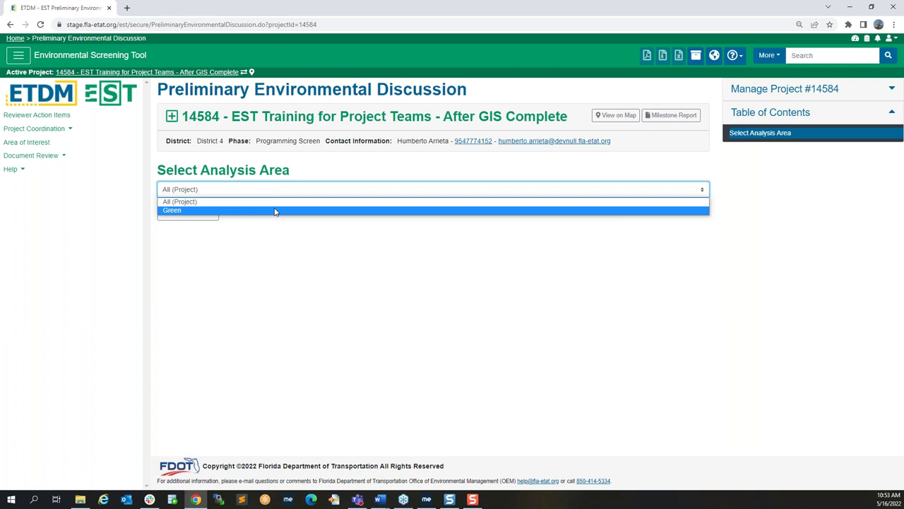
click(274, 211)
click(194, 219)
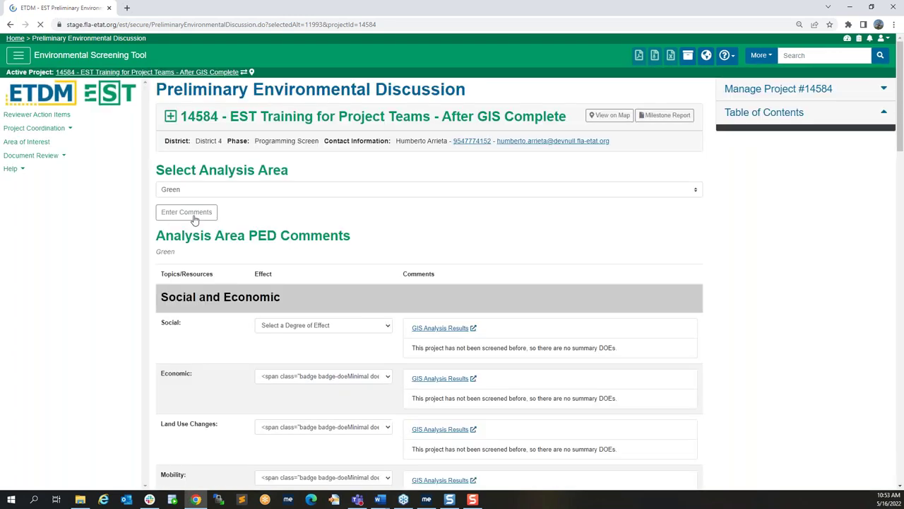
scroll(584, 252, down, 1)
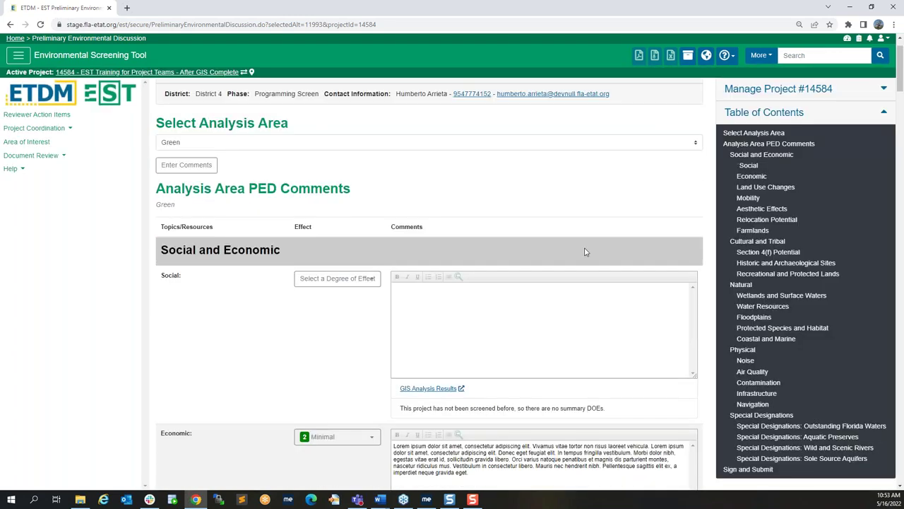
scroll(585, 251, down, 1)
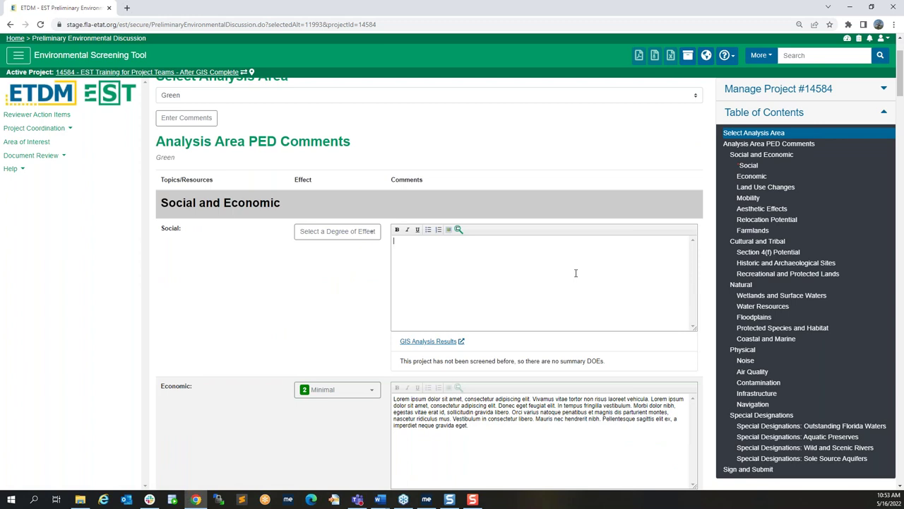
text(Lorem ipsum dolor sit amet, consectetur adipiscing elit. Vivamus vitae tortor non risus laoreet vehicula. Lorem ipsum dolor sit amet, consectetur adipiscing elit. Donec eget feugiat elit. In tempus fringilla vestibulum. Morbi dolor nibh, egestas vitae erat id, sollicitudin gravida libero. Orci varius natoque penatibus et magnis dis parturient montes, nascetur ridiculus mus. Vestibulum in consectetur libero. Mauris nec hendrerit nibh. Pellentesque sagittis elit ex, a imperdiet neque gravida eget.)
click(337, 231)
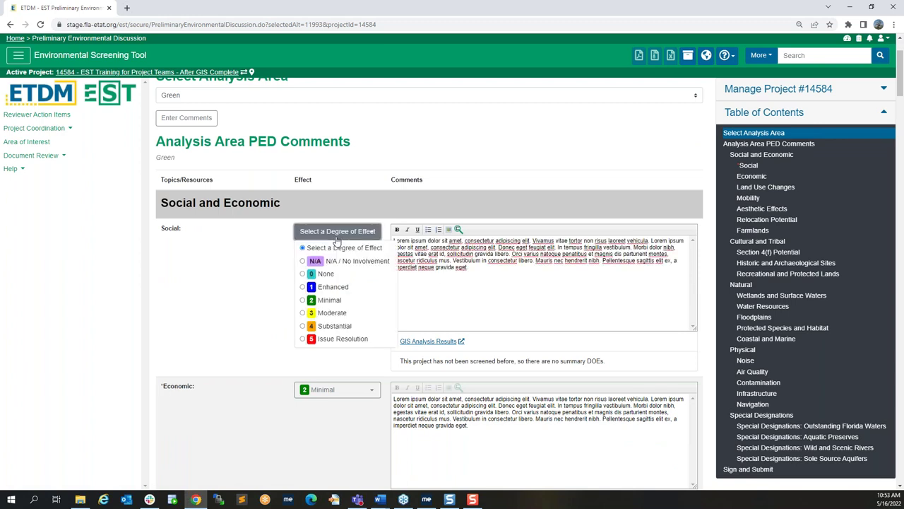
click(329, 299)
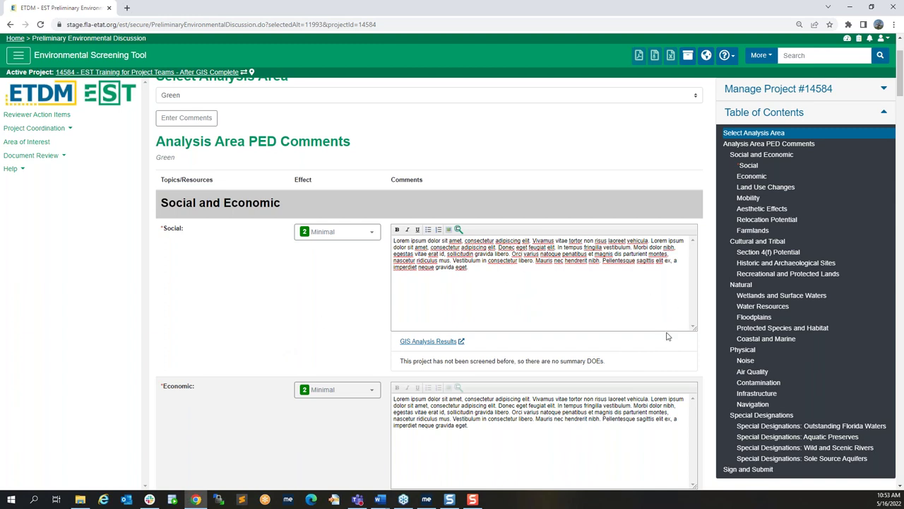
Step: Review the remaining Social comments and the Natural section via the Table of Contents
scroll(668, 337, down, 1)
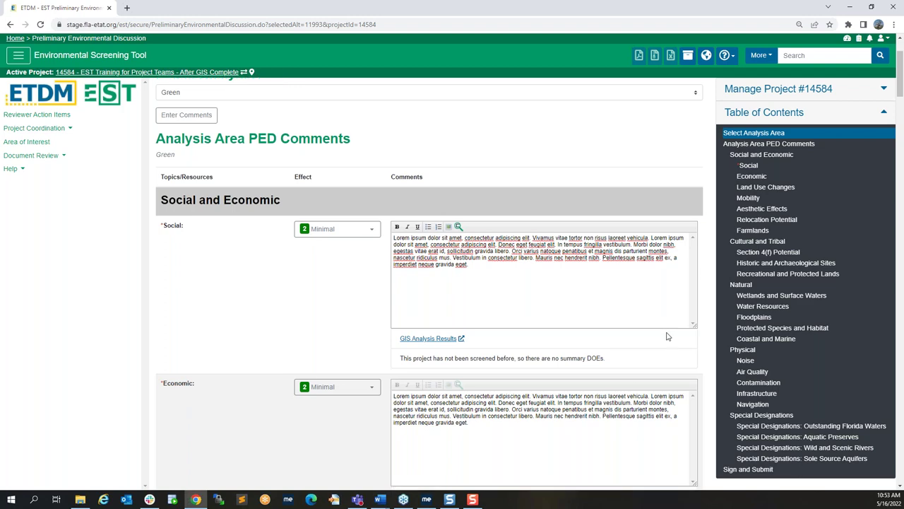
scroll(667, 337, down, 1)
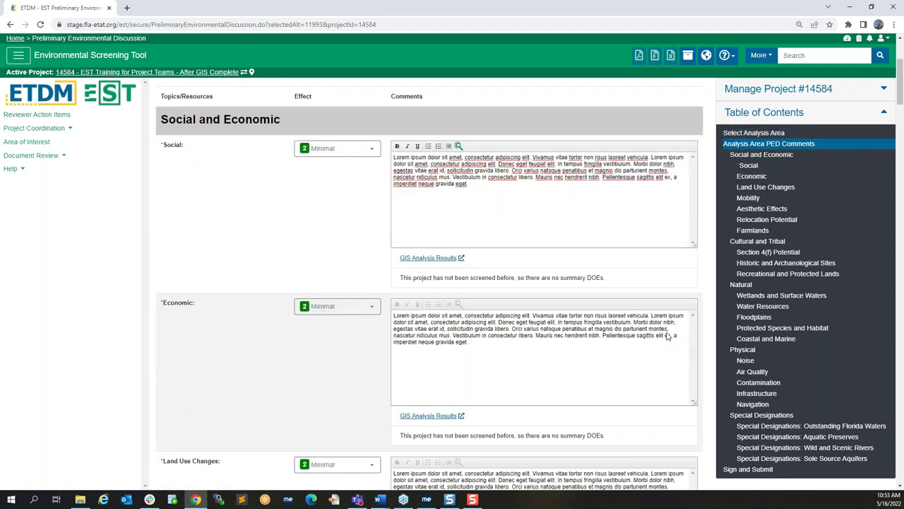
scroll(667, 337, down, 2)
scroll(428, 282, down, 1)
scroll(668, 337, down, 1)
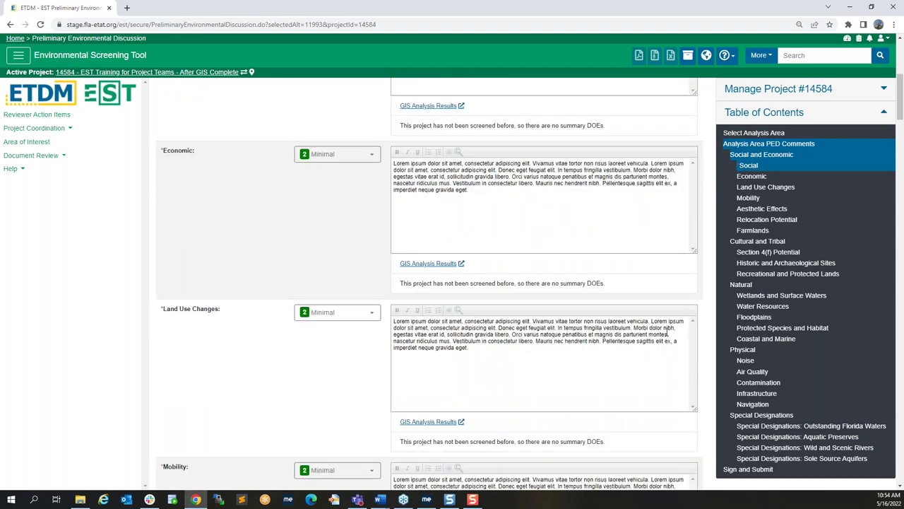
scroll(667, 330, down, 1)
scroll(666, 331, down, 2)
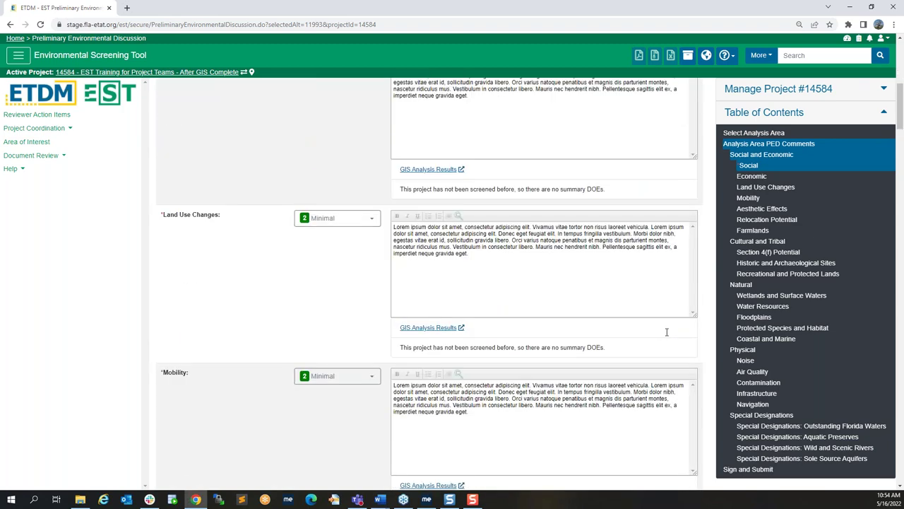
scroll(666, 331, down, 4)
scroll(666, 331, down, 2)
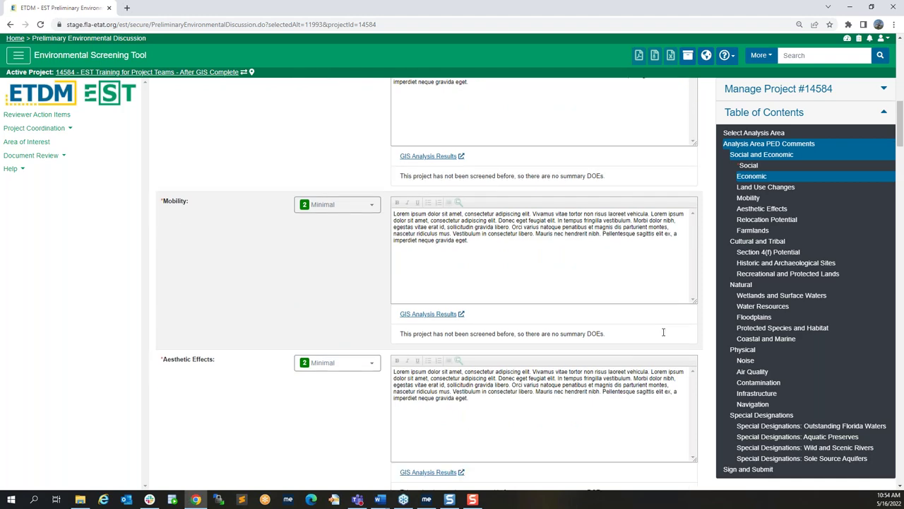
scroll(663, 331, down, 3)
scroll(663, 331, down, 3)
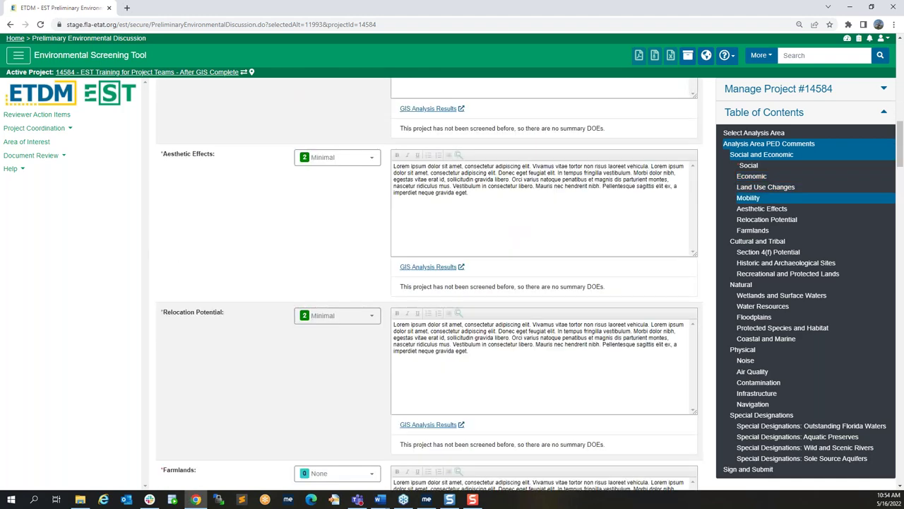
scroll(663, 332, down, 1)
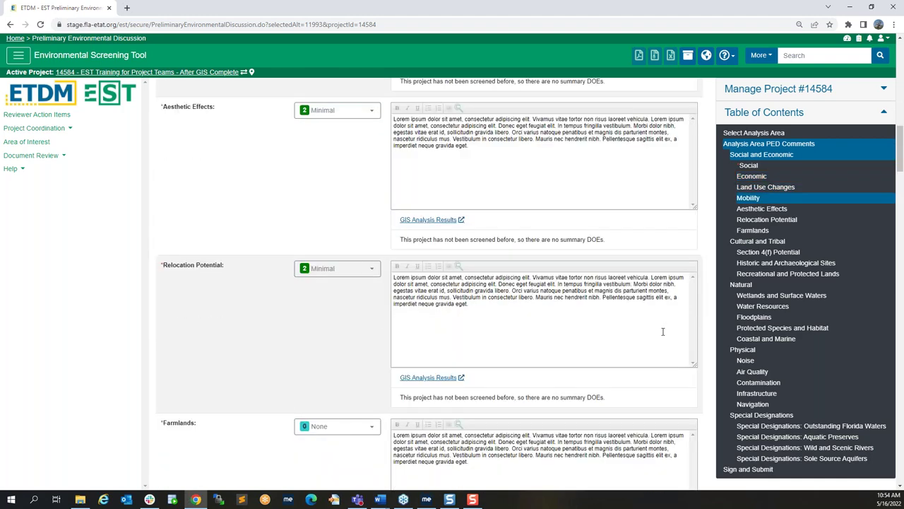
click(741, 285)
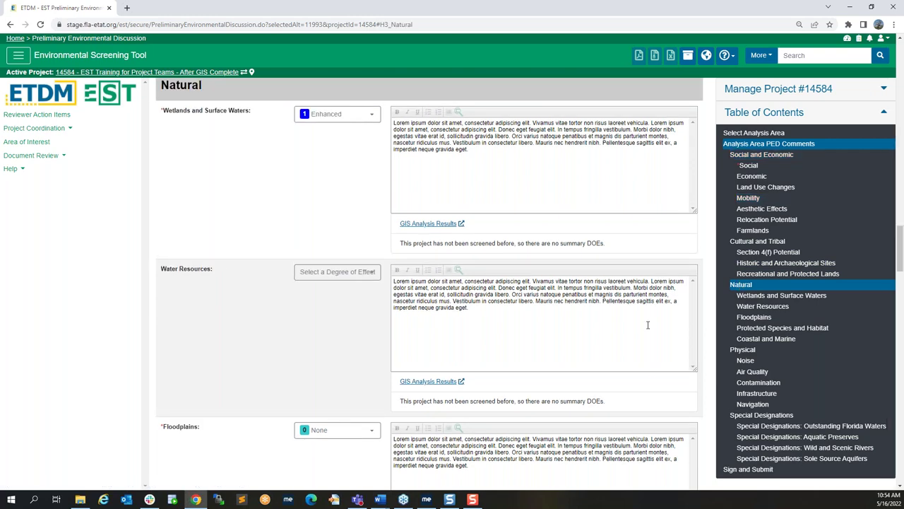
scroll(647, 324, down, 2)
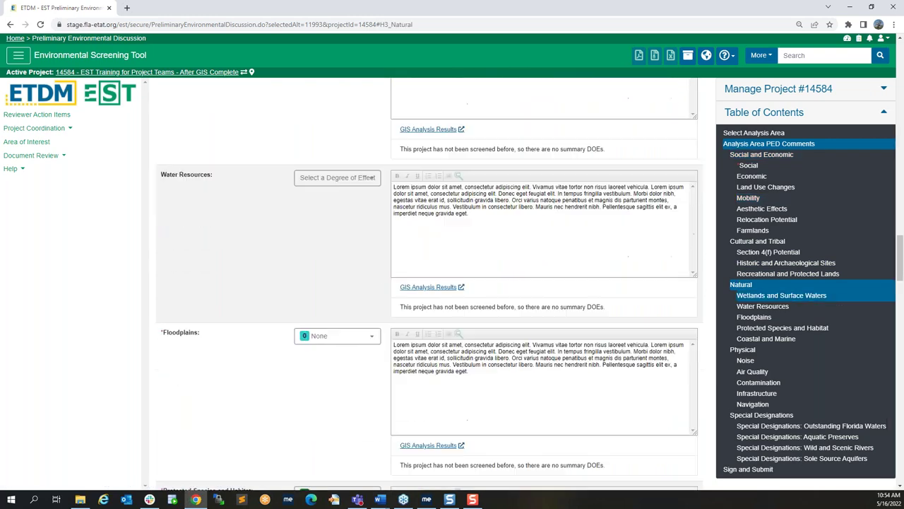
scroll(428, 283, down, 1)
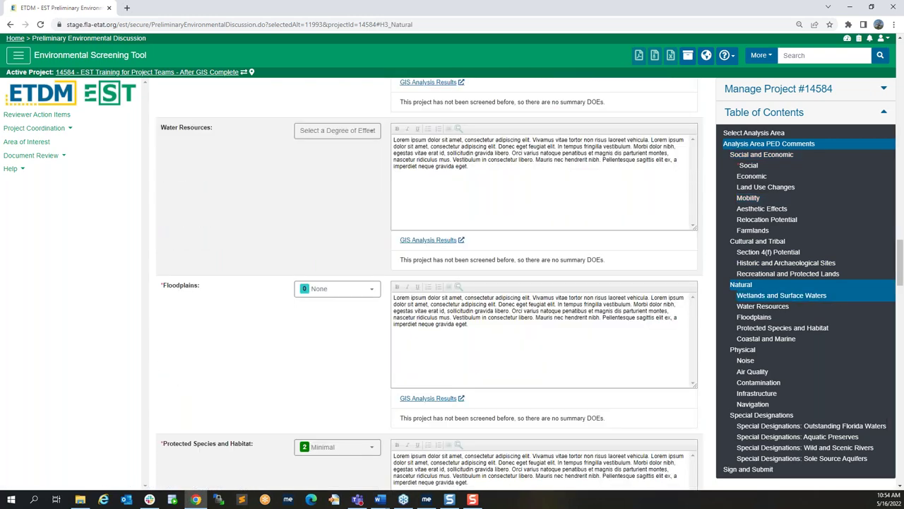
Step: Review the Physical and Special Designations sections, then save the PED comments
click(742, 348)
scroll(428, 283, down, 2)
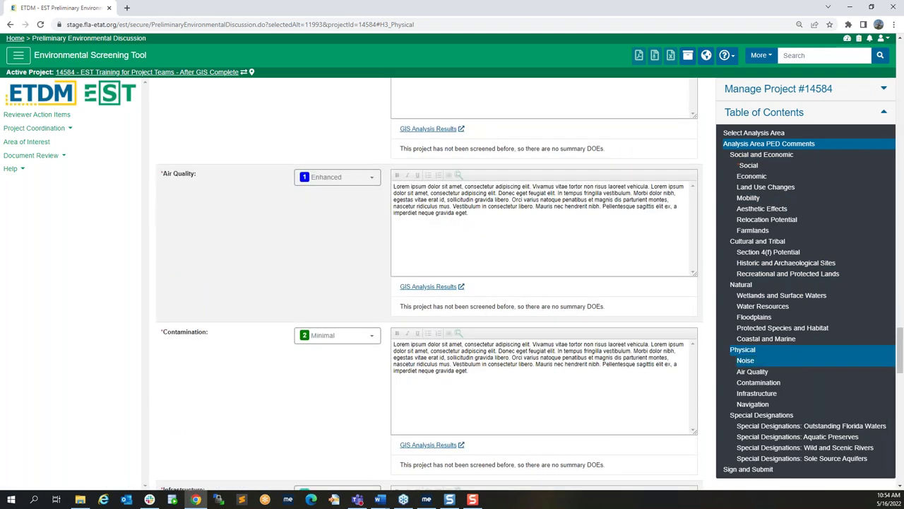
scroll(467, 369, down, 1)
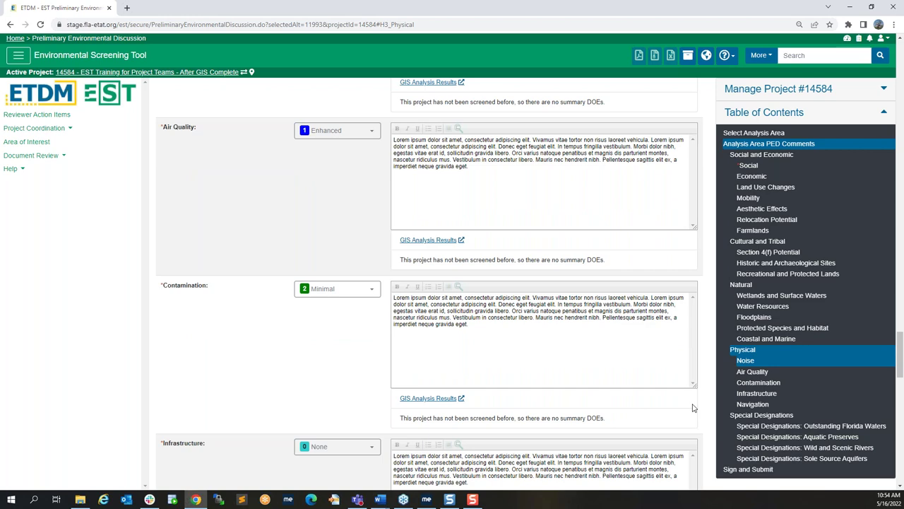
scroll(693, 408, down, 1)
scroll(693, 408, down, 1)
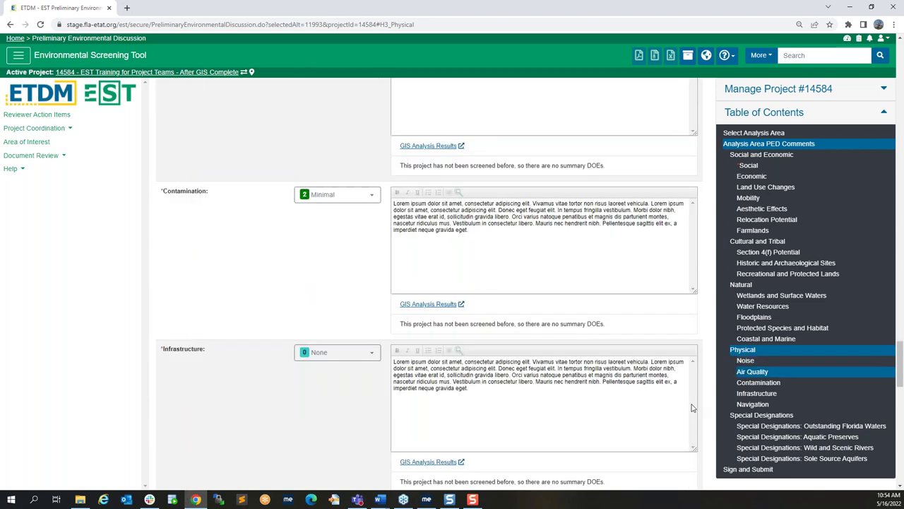
scroll(693, 408, down, 2)
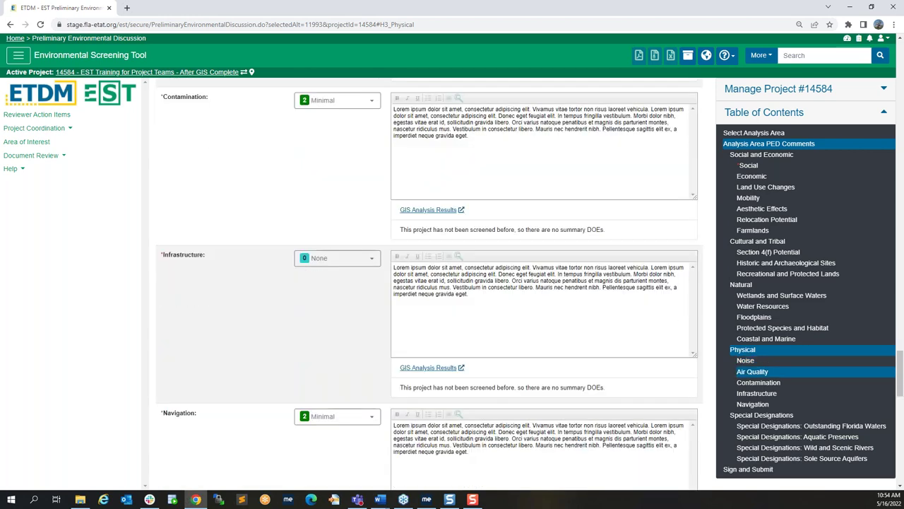
scroll(693, 408, down, 1)
scroll(743, 418, down, 2)
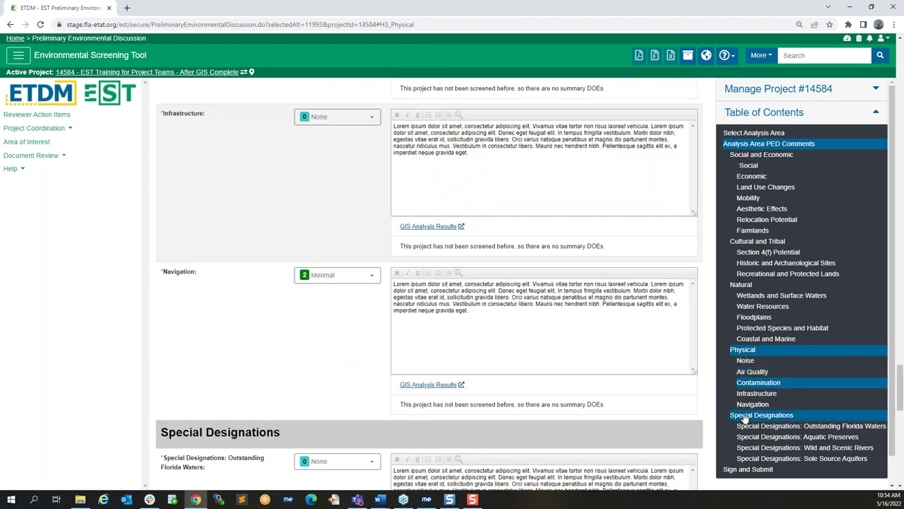
click(743, 416)
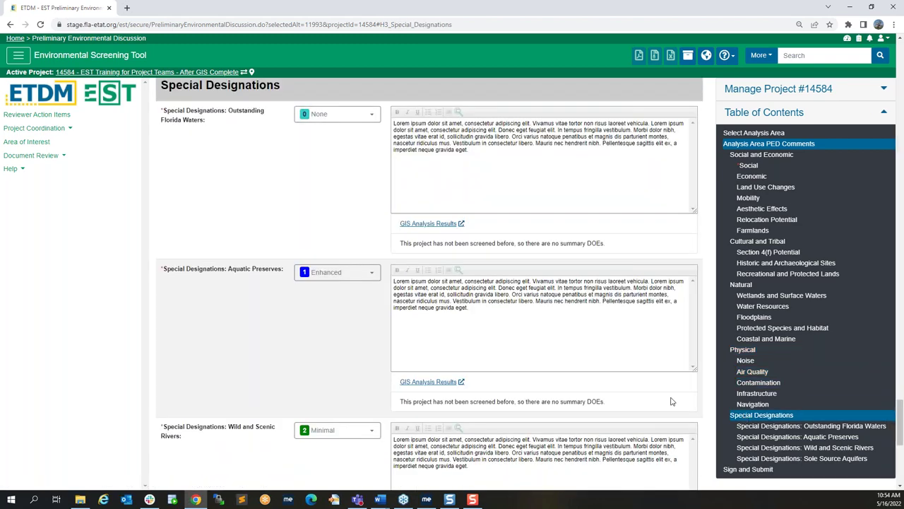
scroll(671, 402, down, 1)
scroll(672, 401, down, 1)
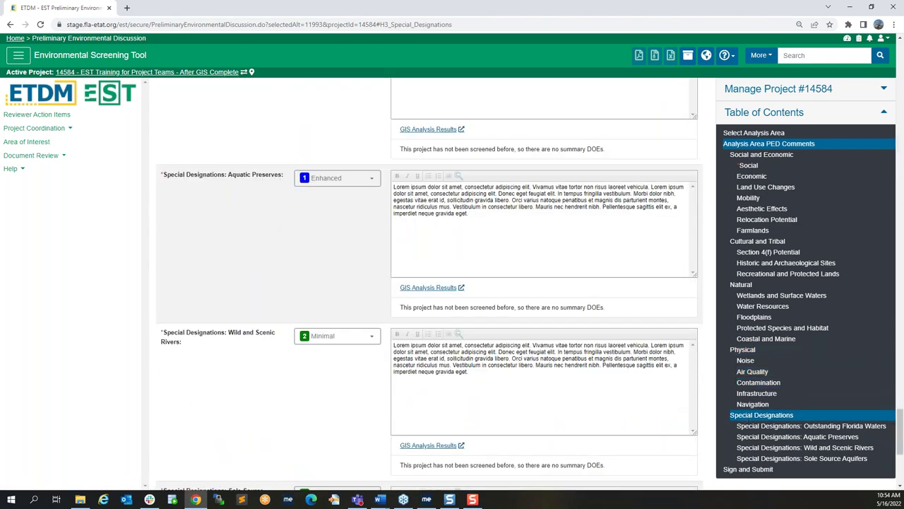
scroll(672, 401, down, 1)
scroll(662, 400, down, 2)
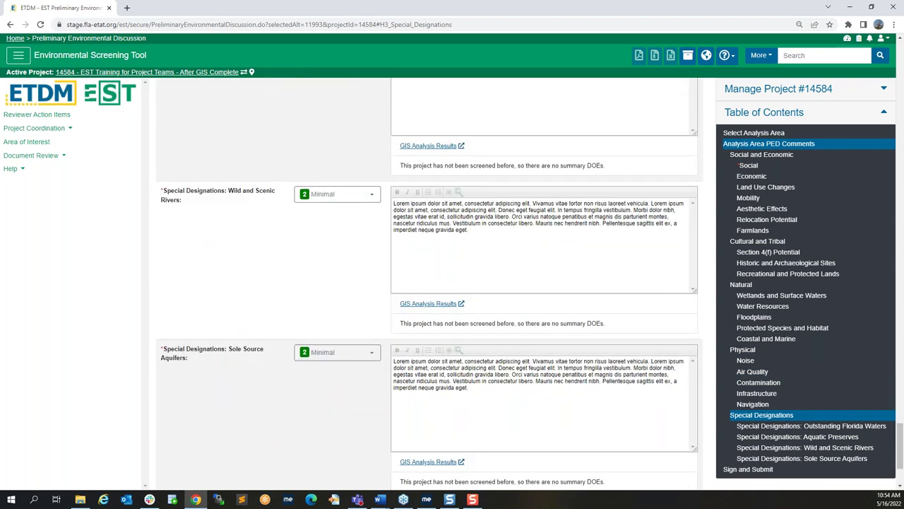
scroll(662, 401, down, 1)
scroll(622, 380, down, 2)
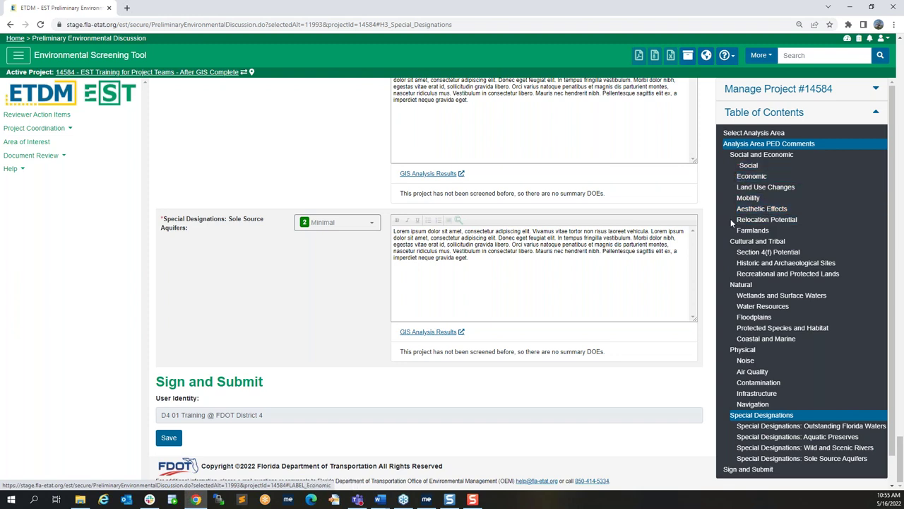
click(176, 440)
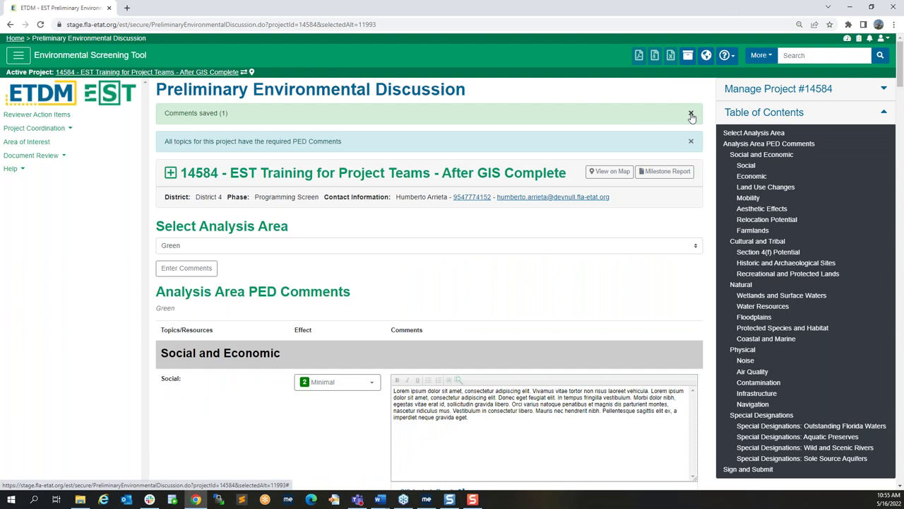
Step: Close the Comments saved and PED Comments banners, then go to project 14584's Anticipated Permits
click(691, 114)
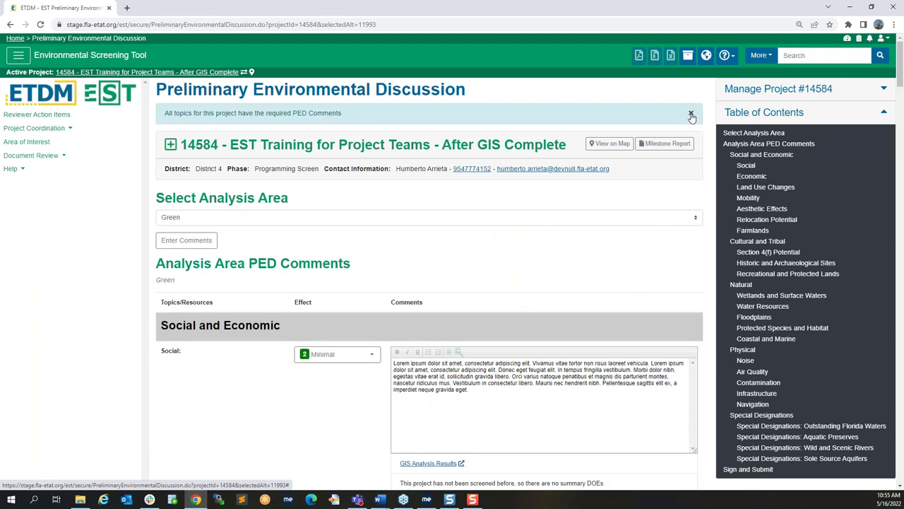
click(691, 114)
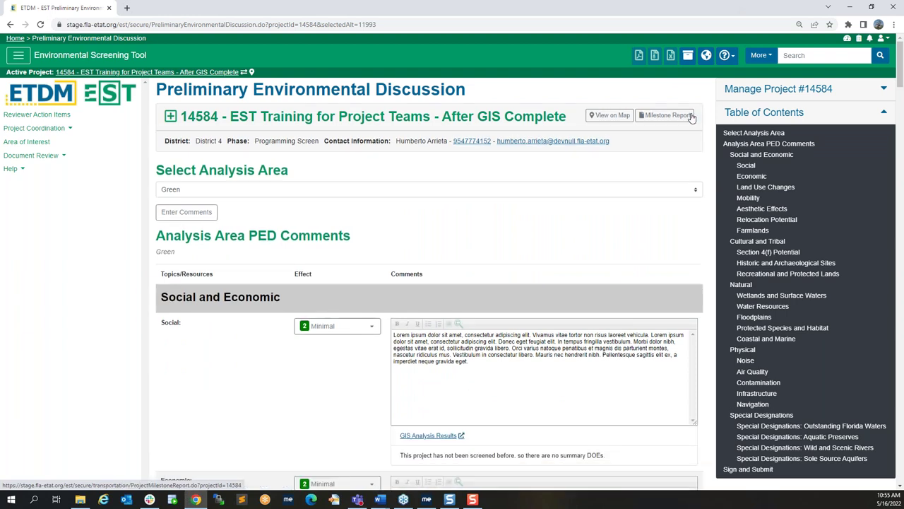
click(743, 91)
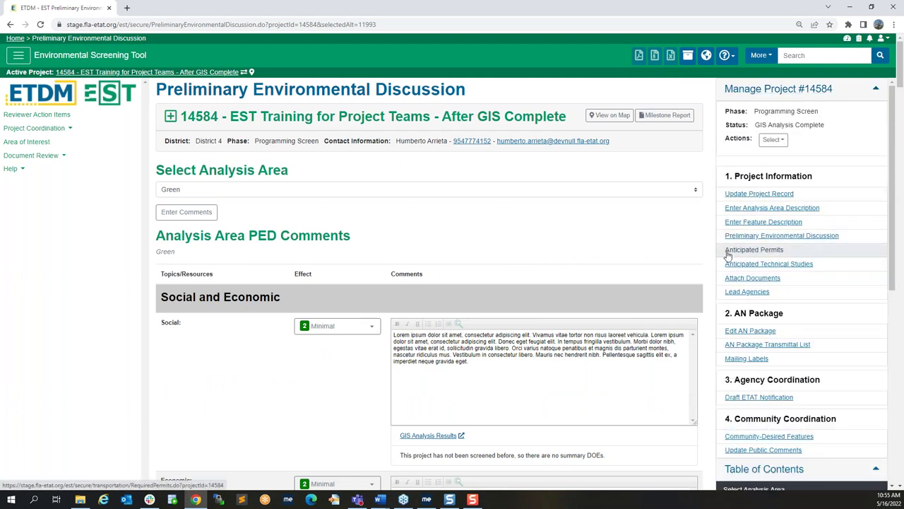
click(728, 254)
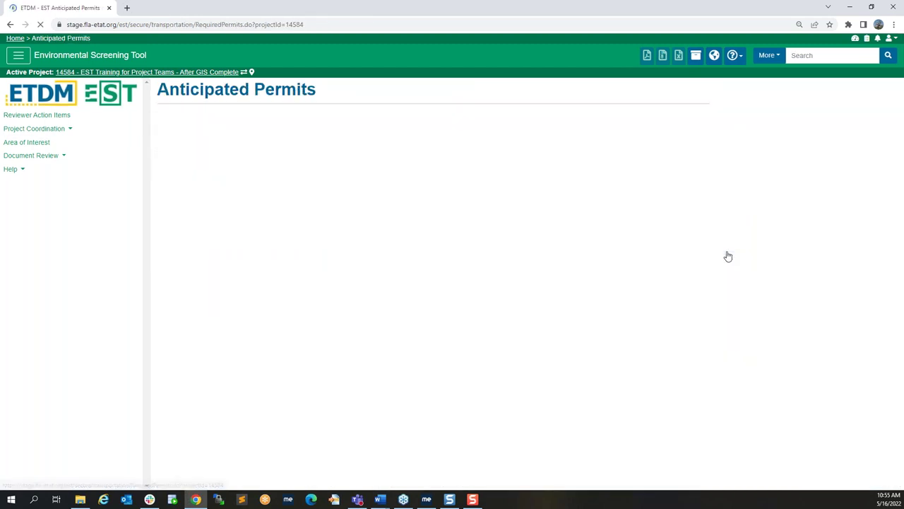
Step: Add an FDEP National Pollutant Discharge Eliminated System permit with comment 'This is a comment.'
click(181, 301)
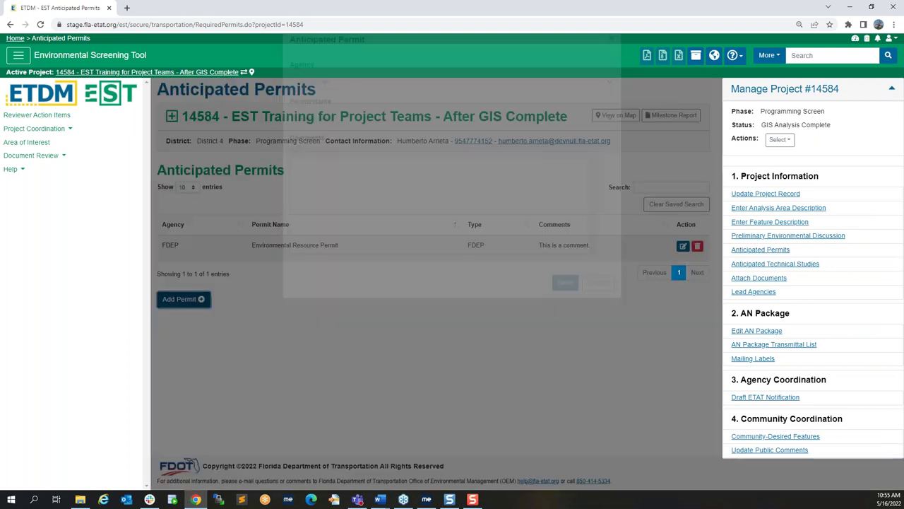
click(351, 101)
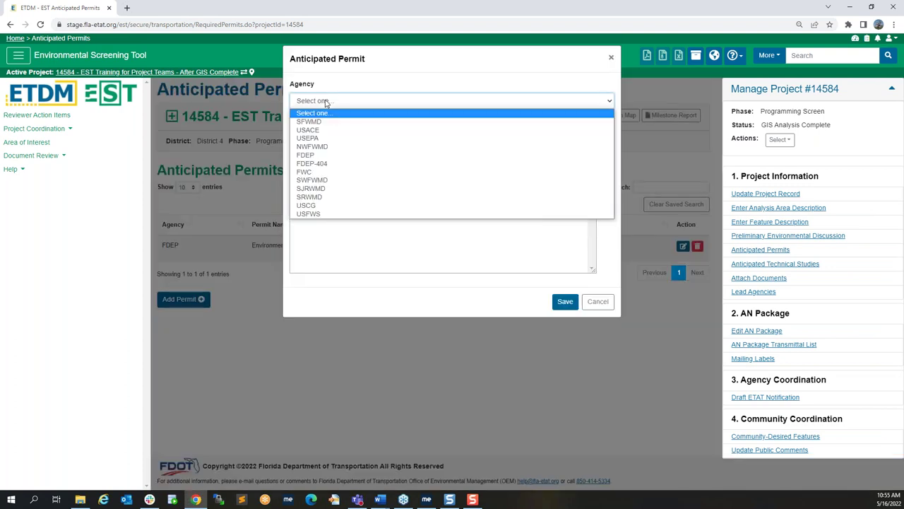
click(343, 160)
click(337, 139)
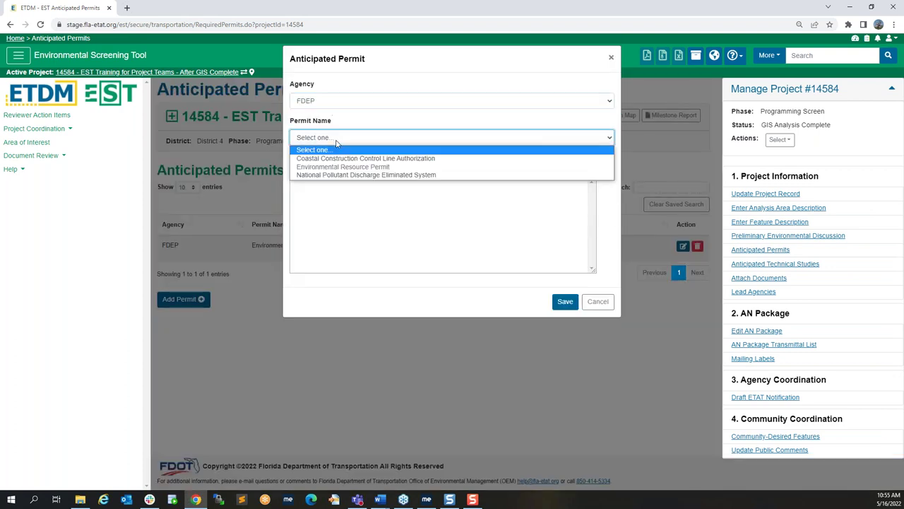
click(339, 175)
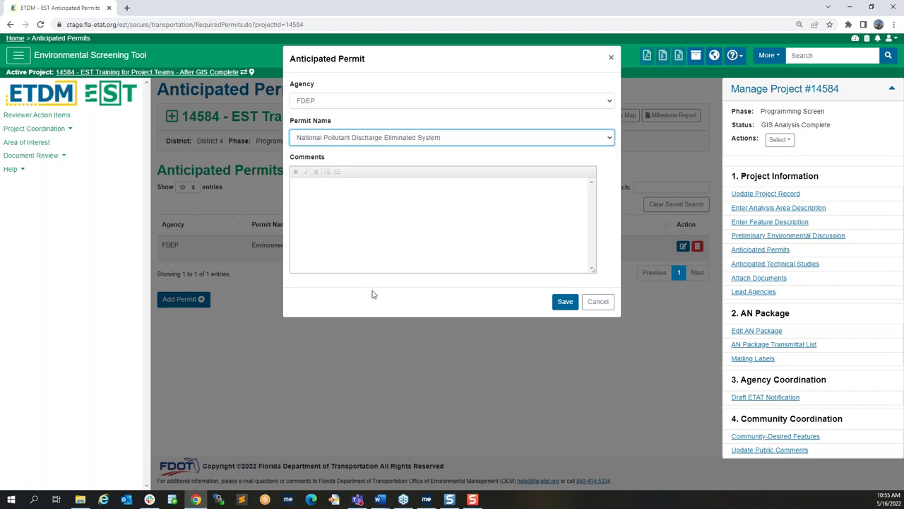
click(375, 251)
text(This is a com)
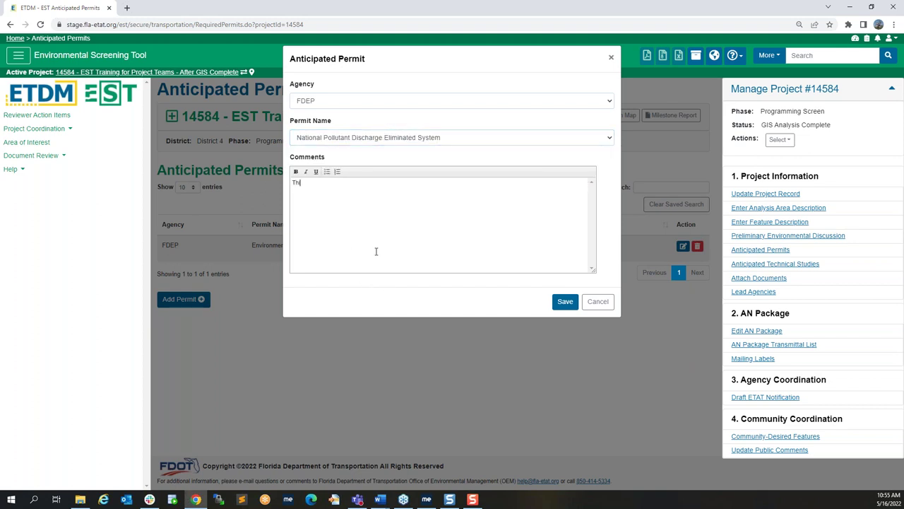
text(ment.)
click(563, 305)
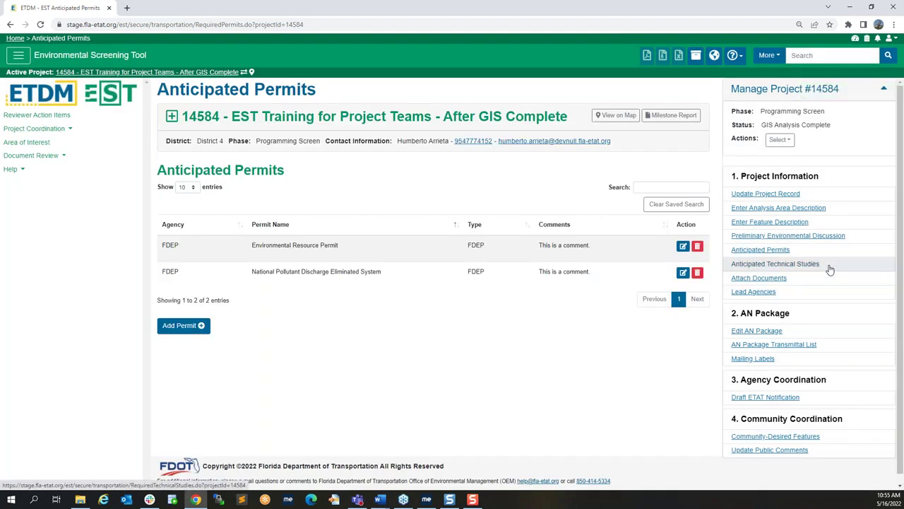
Step: Delete the Environmental Resource Permit entry
click(697, 247)
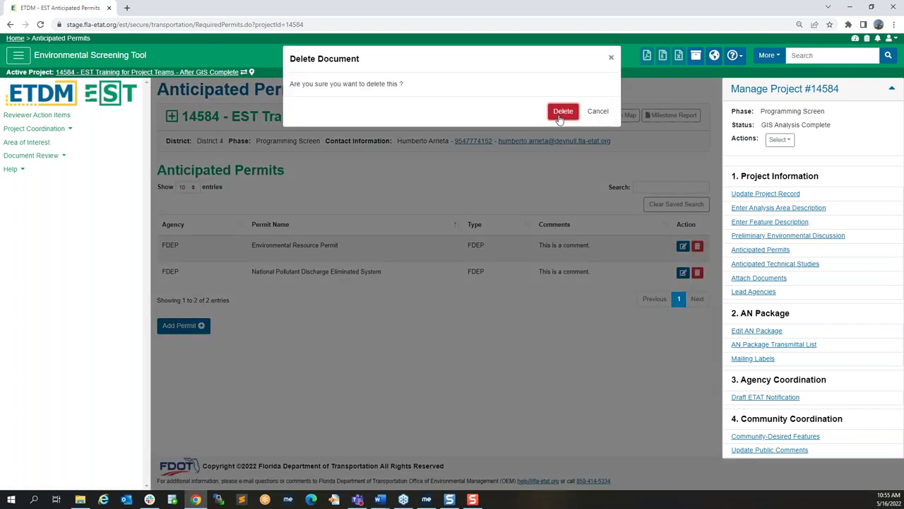
click(562, 113)
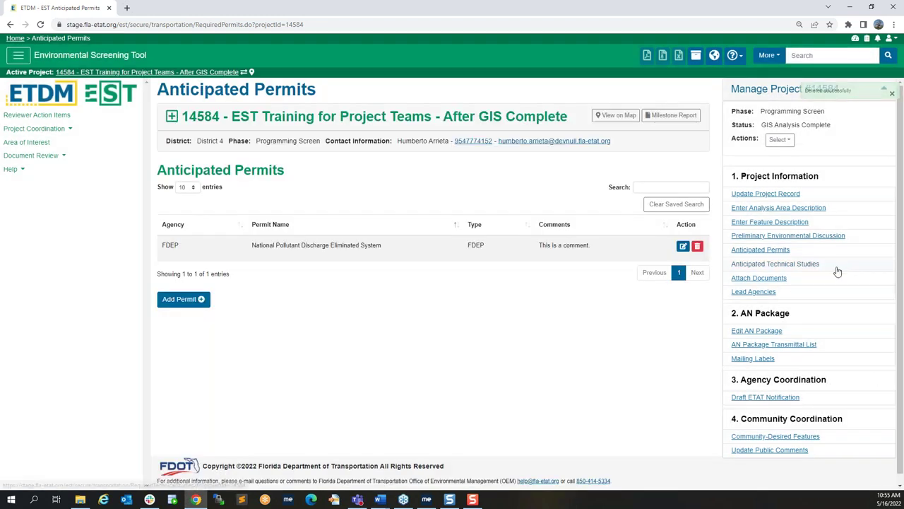
click(837, 271)
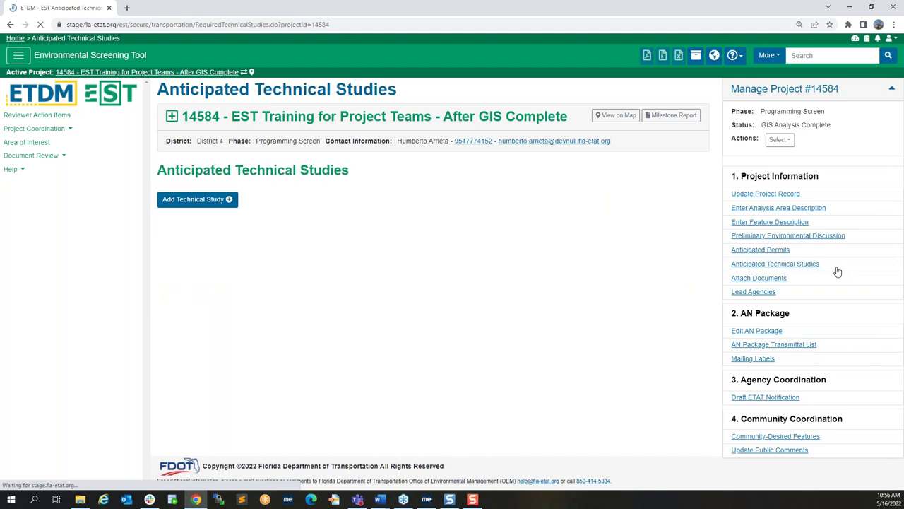
Step: Save a new FDOT Typical Section Package technical study, then go to Attach Documents
click(198, 299)
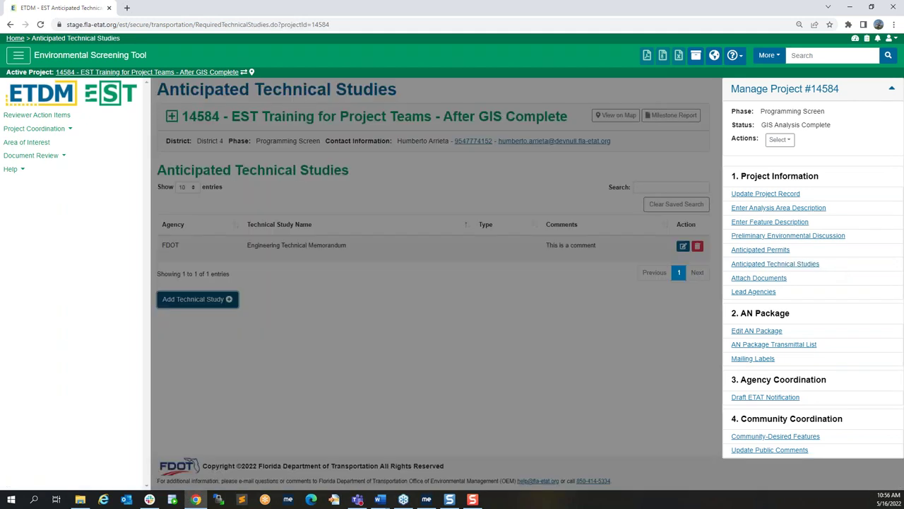
click(314, 100)
click(318, 118)
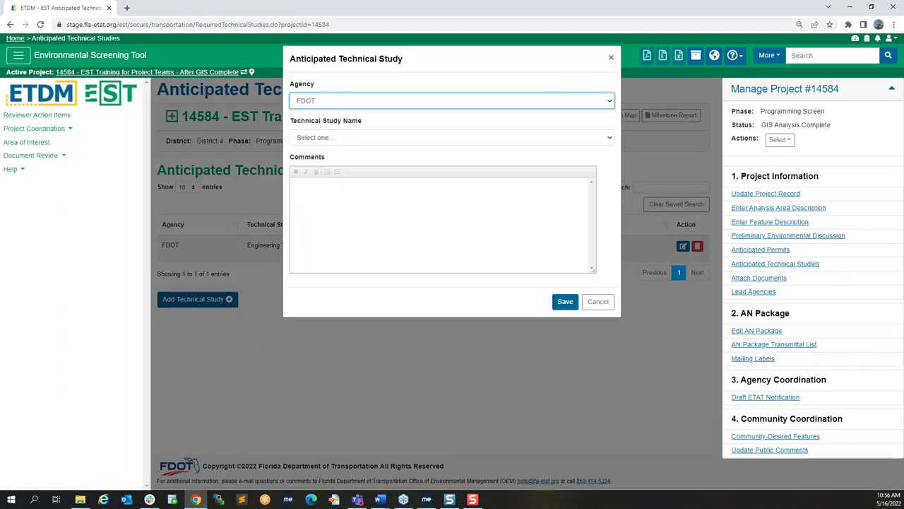
click(363, 139)
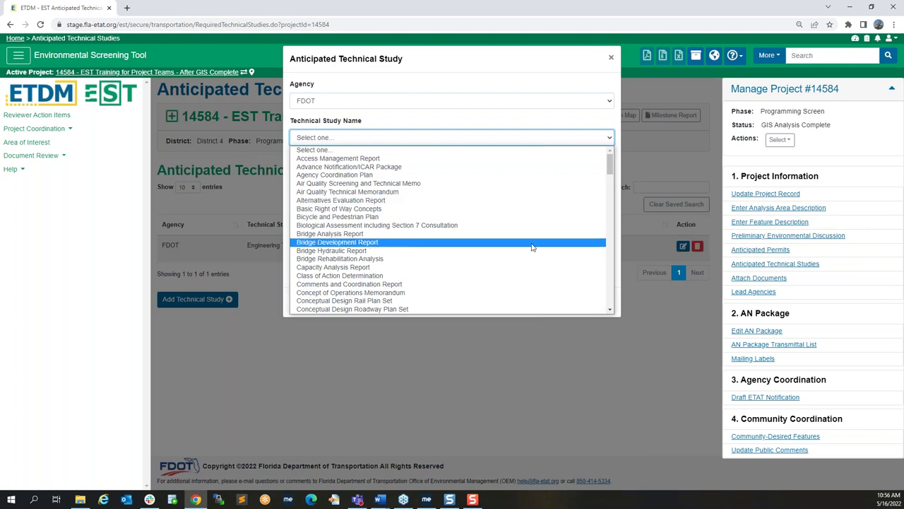
scroll(532, 247, down, 5)
scroll(532, 246, down, 10)
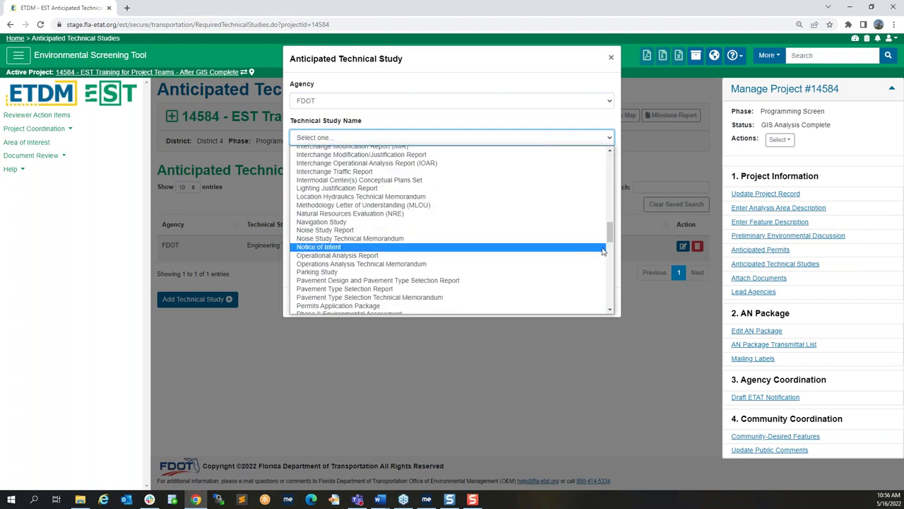
drag(610, 233, 611, 284)
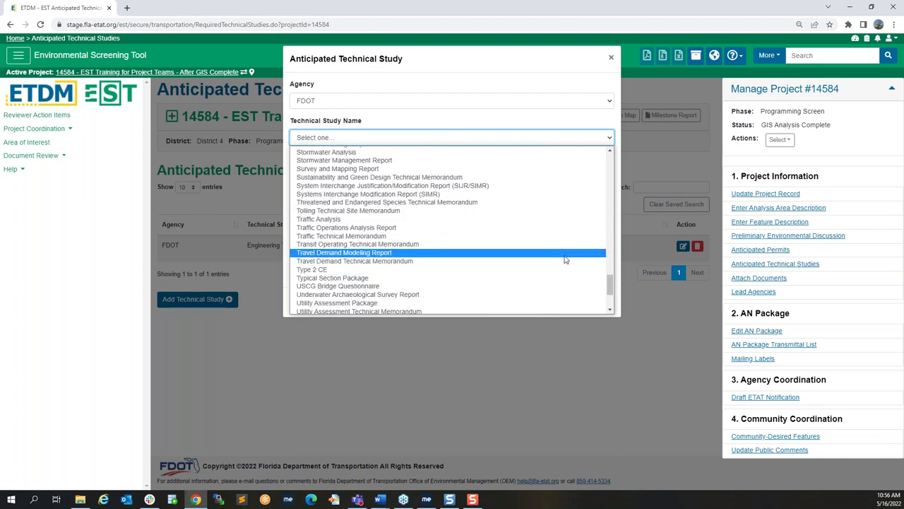
click(570, 278)
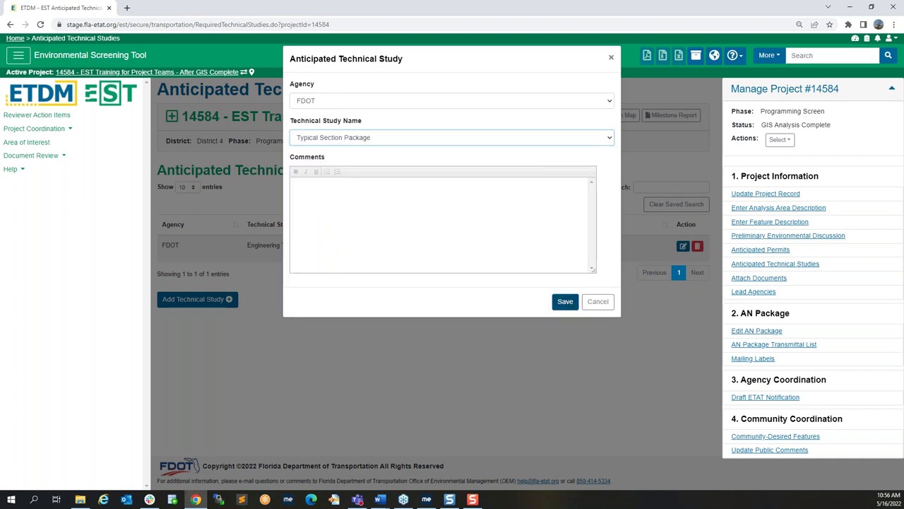
click(565, 301)
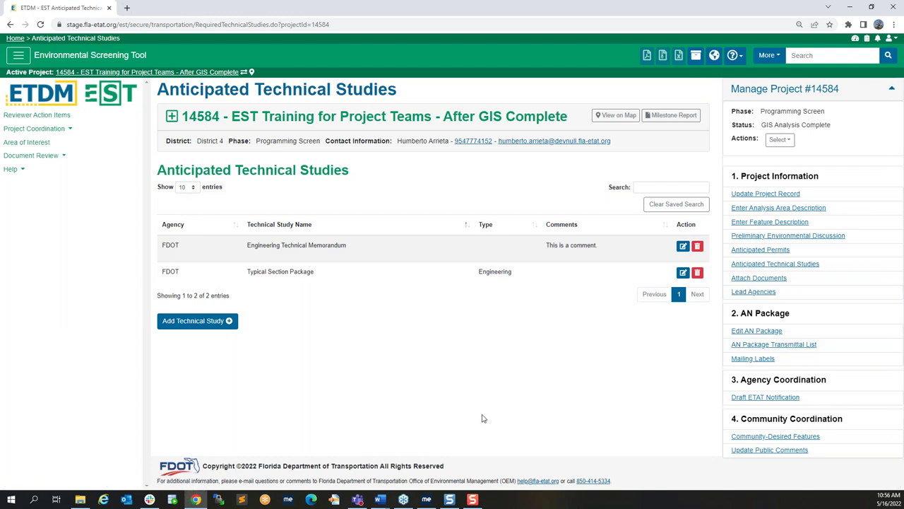
click(841, 282)
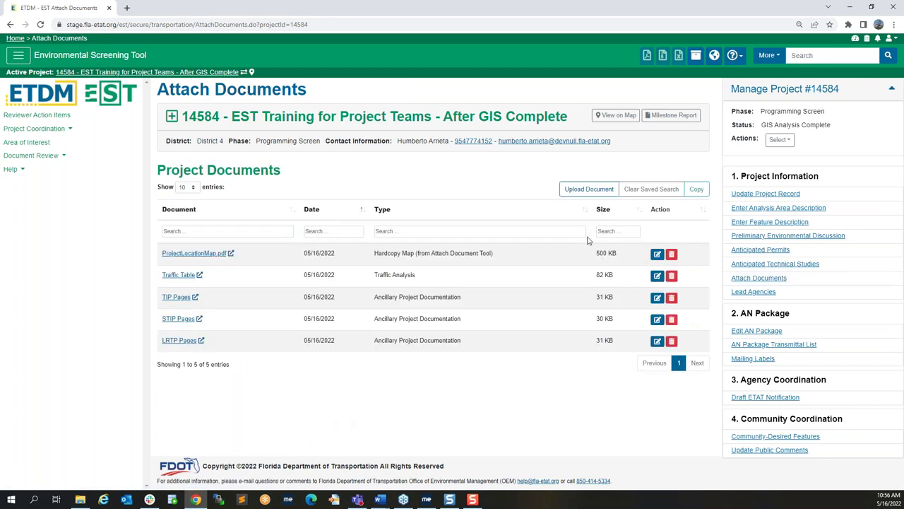
Step: Start a document upload with name and description 'Sample Document'
click(590, 194)
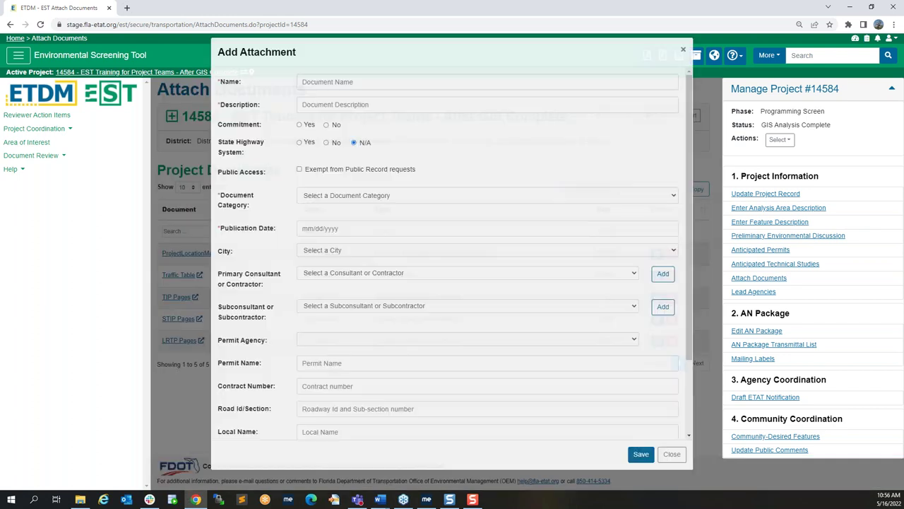
click(503, 92)
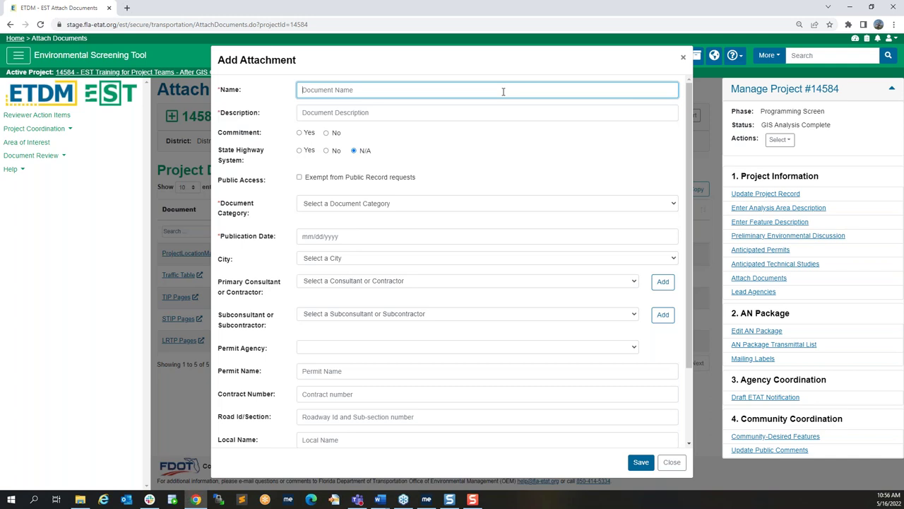
text(Sample Document)
key(Tab)
text(Sample DO)
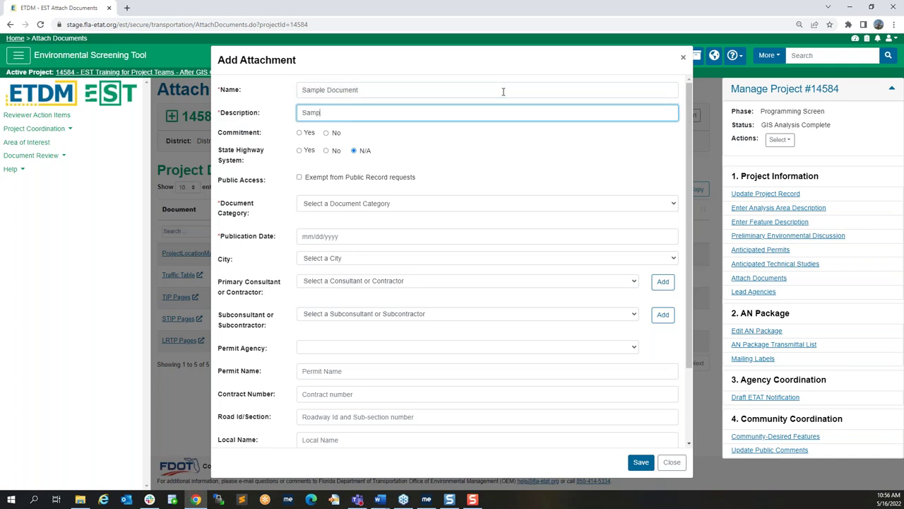
text(cu)
key(BackSpace)
key(BackSpace)
key(BackSpace)
text(ocument)
Step: Categorize it as Ancillary Project Documentation dated 05/16/2022, attach CoverPage.pdf, and save
click(447, 206)
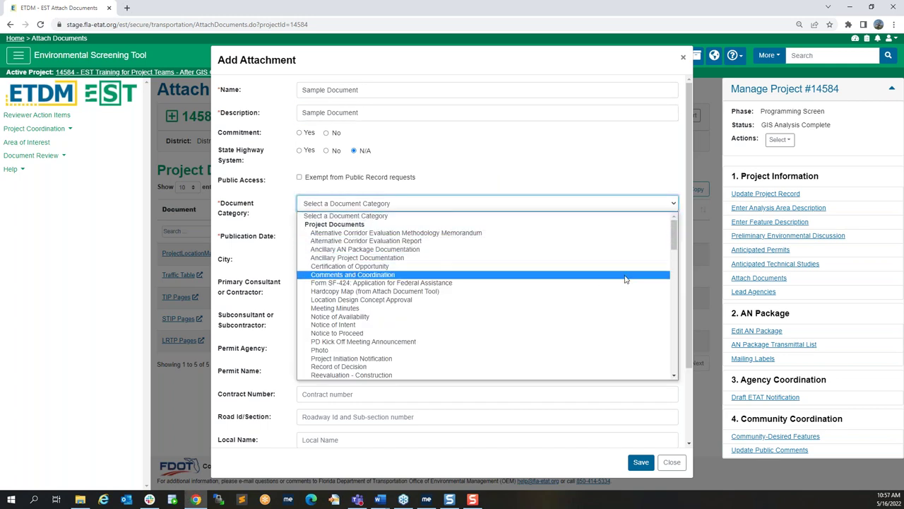
click(598, 258)
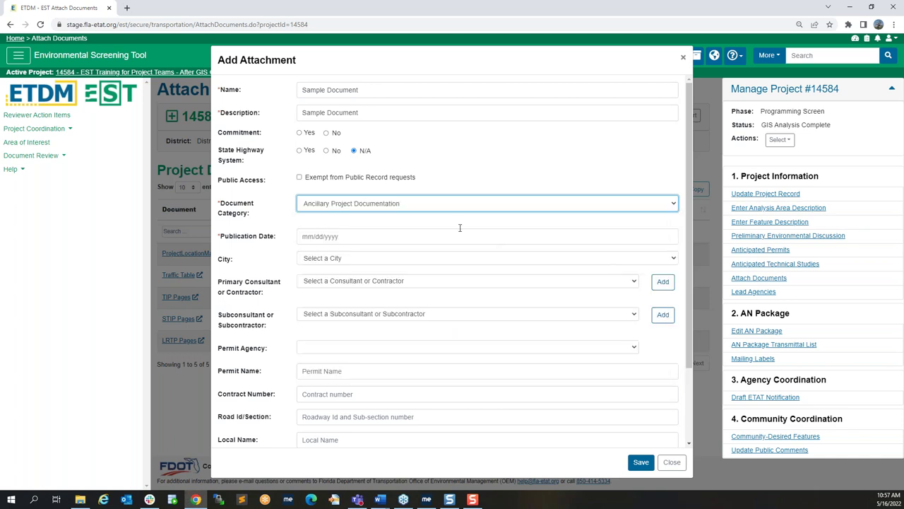
click(464, 236)
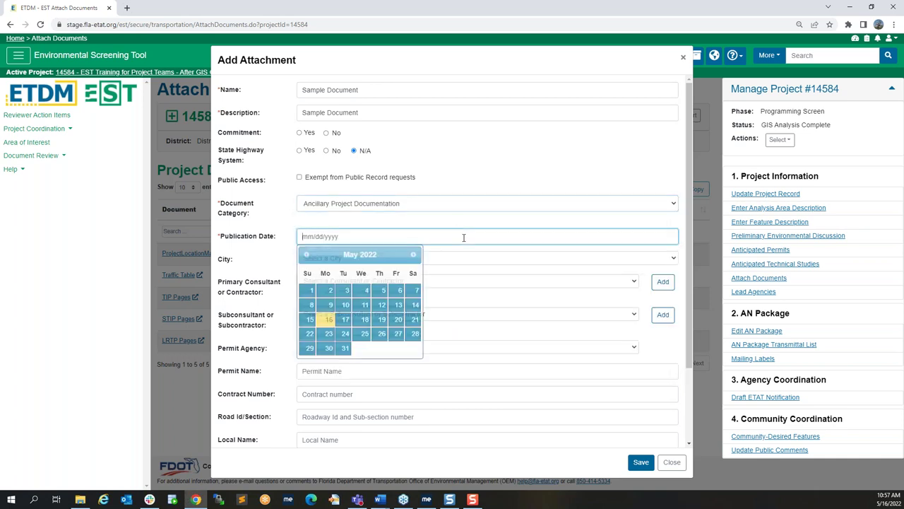
click(329, 320)
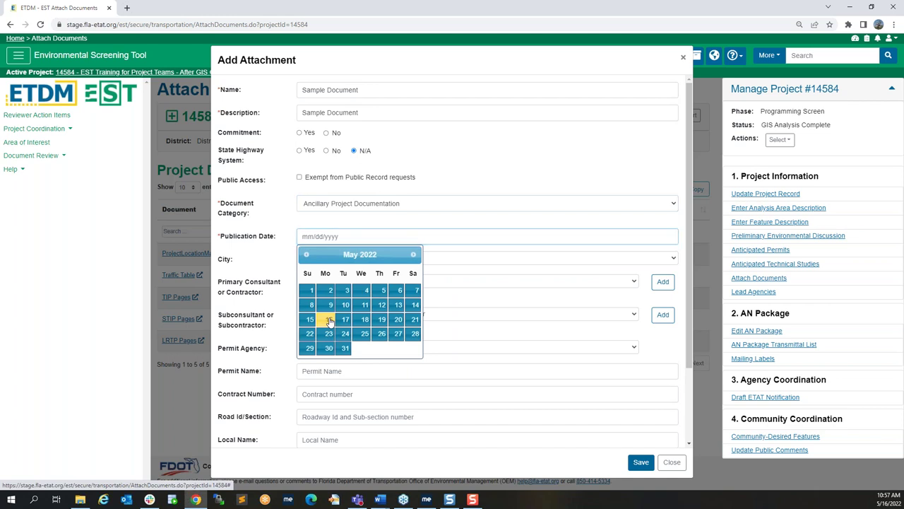
scroll(514, 339, down, 2)
scroll(515, 342, down, 1)
click(456, 403)
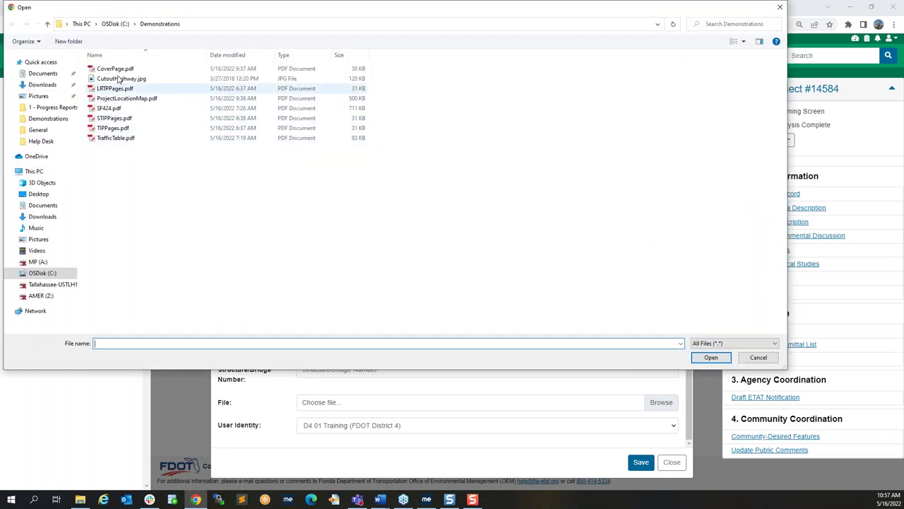
click(116, 68)
click(695, 357)
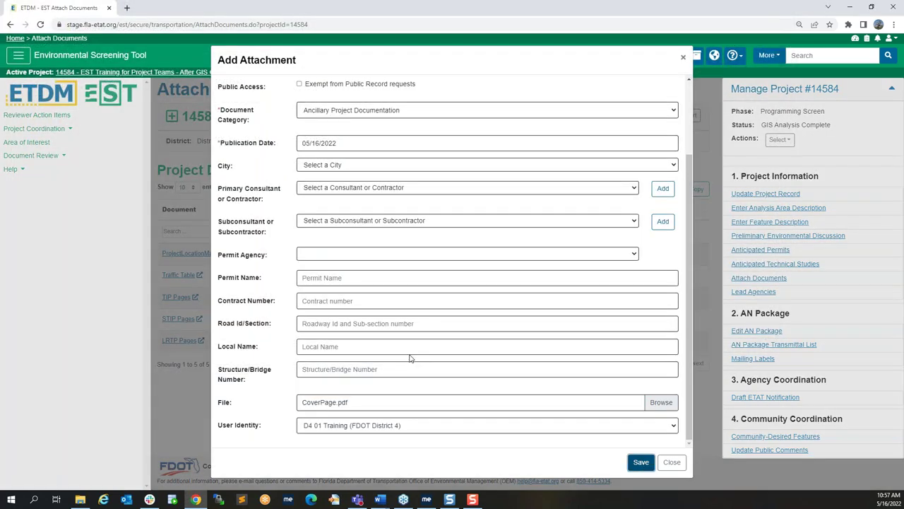
key(Return)
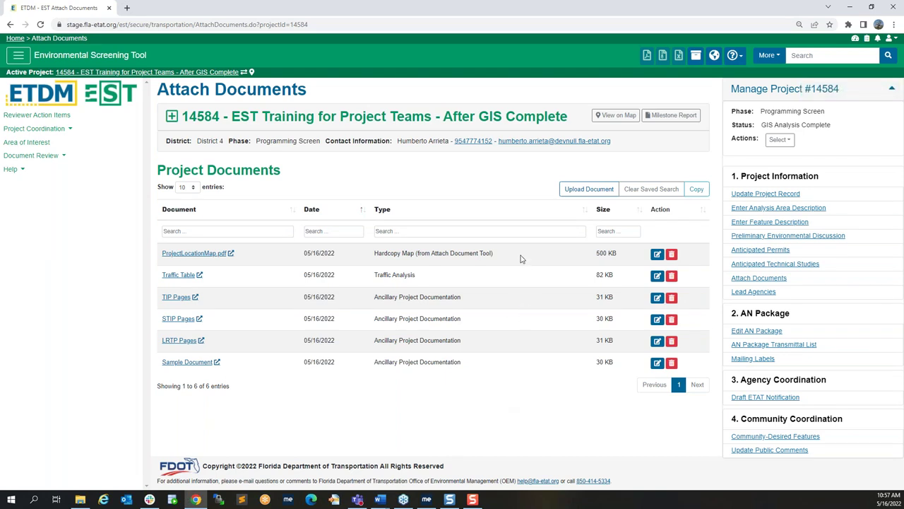
Step: Delete ProjectLocationMap.pdf, giving the reason 'Limits changed'
click(672, 255)
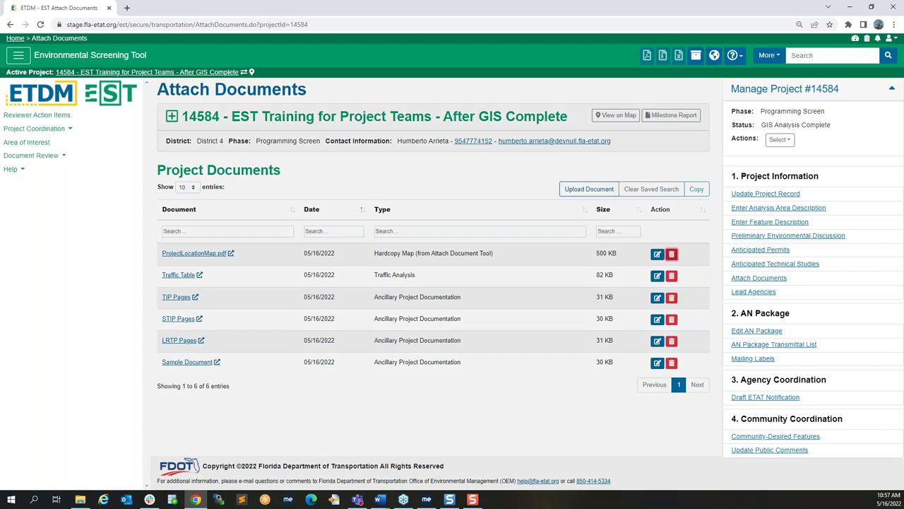
text(Limits changed)
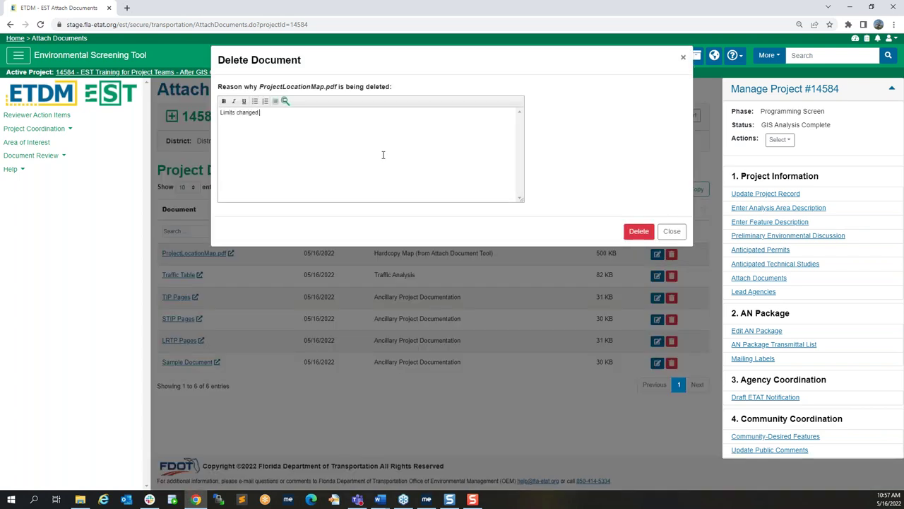
click(639, 233)
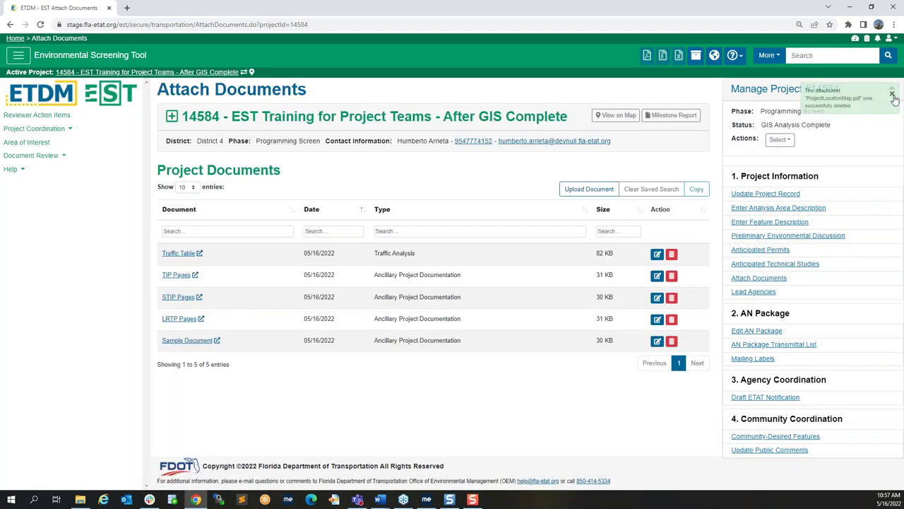
Step: Close the deletion toast and go to project 14584's Lead Agencies page
click(892, 95)
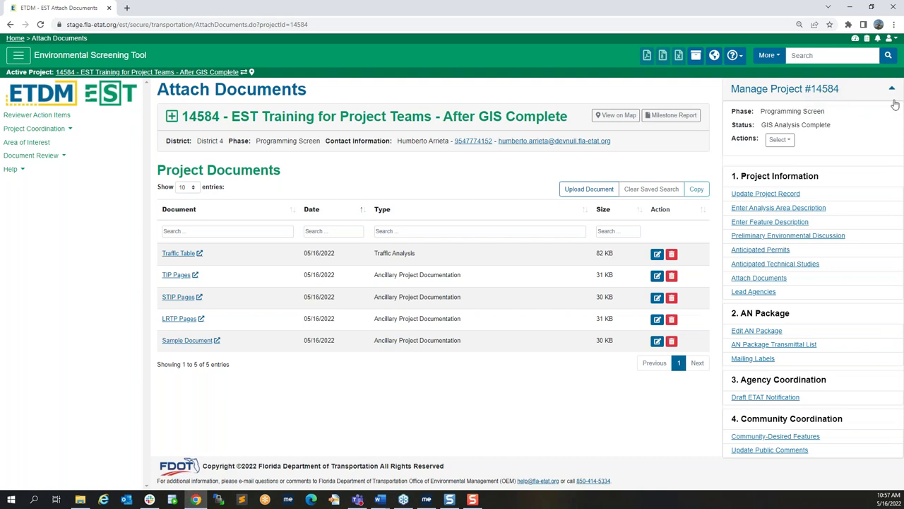
click(791, 297)
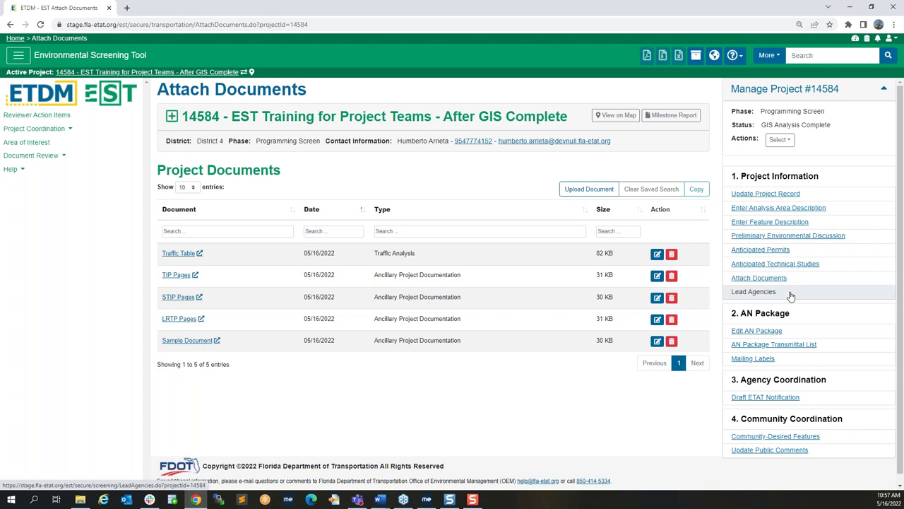
click(791, 297)
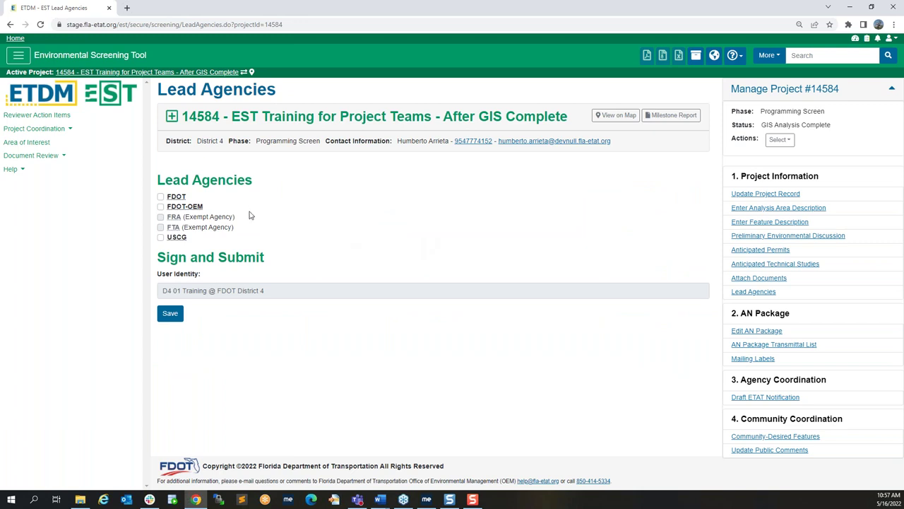
Step: Tick FDOT-OEM as the potential lead agency and save
click(198, 207)
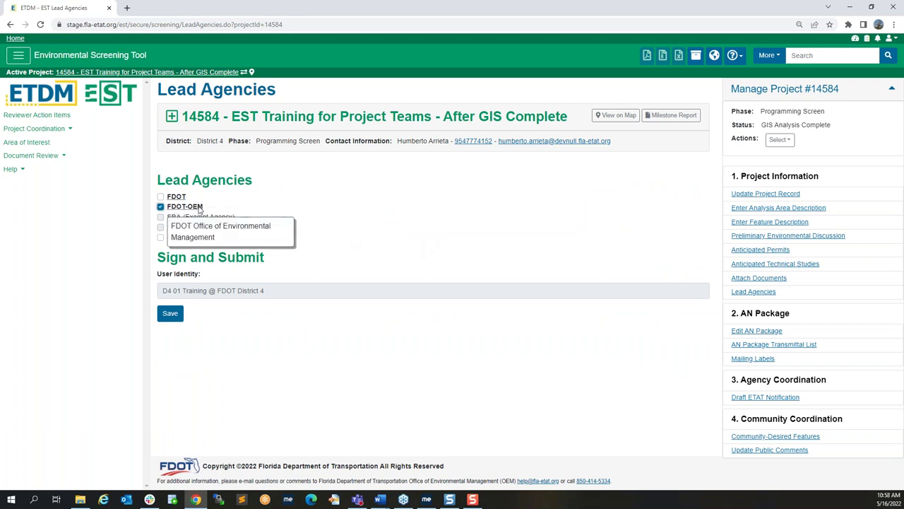
click(172, 320)
click(172, 321)
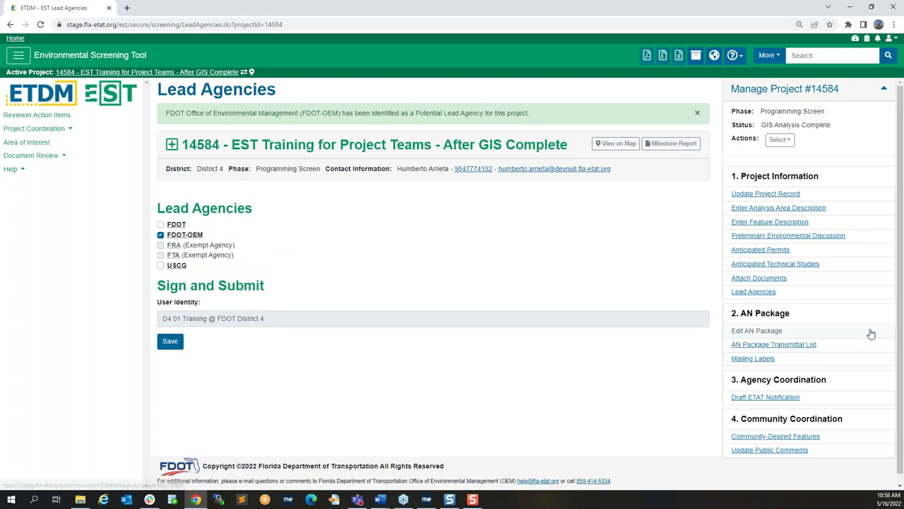
scroll(870, 333, down, 1)
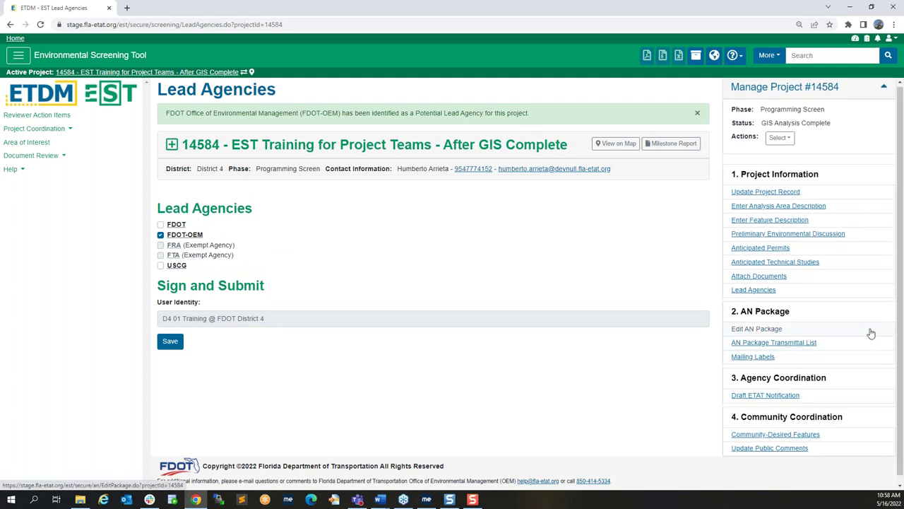
Step: Open the AN Package editor, view the Cover Page preview, then go to Location Maps
click(790, 328)
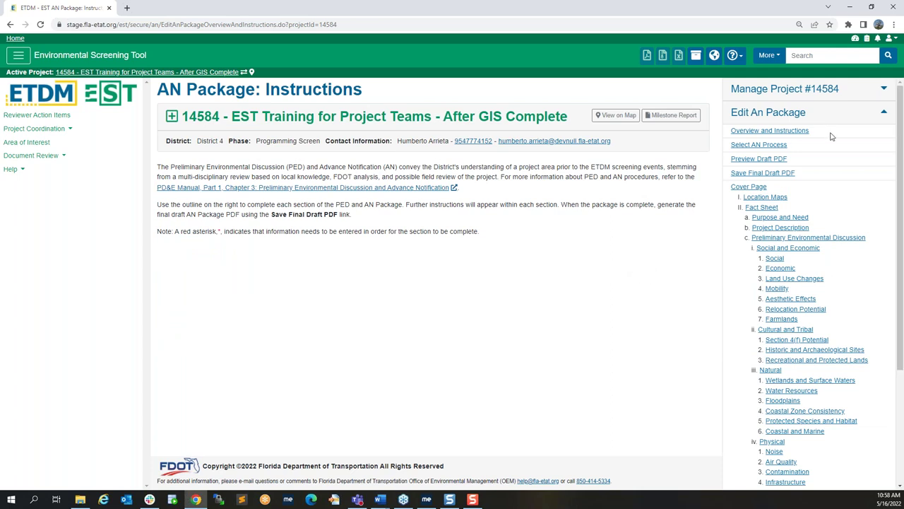
click(794, 134)
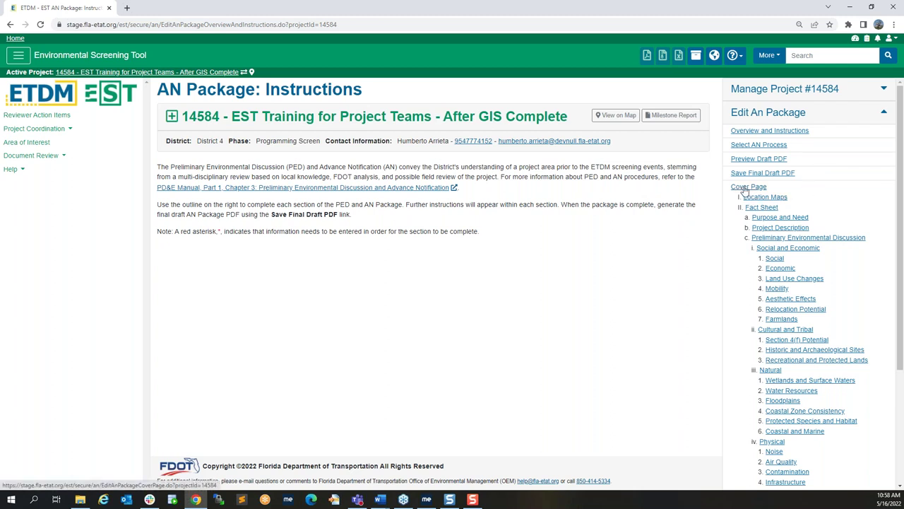
click(745, 187)
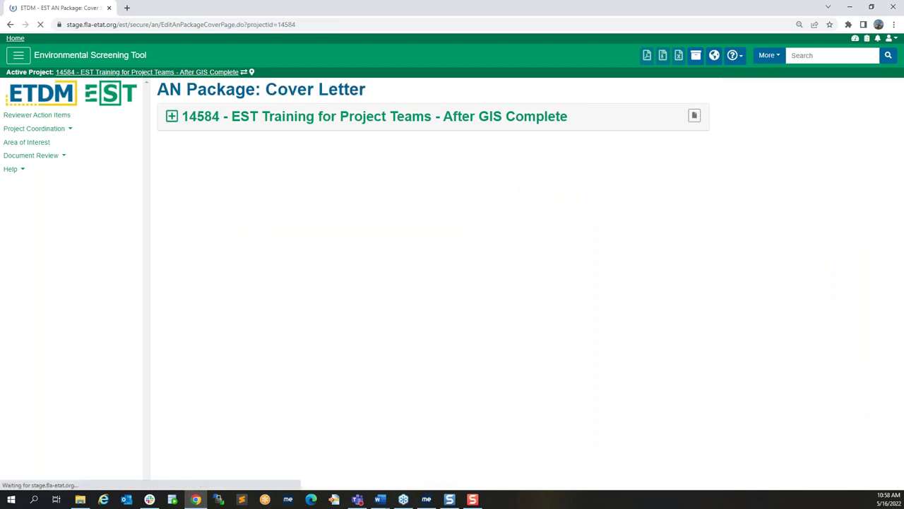
scroll(597, 343, down, 1)
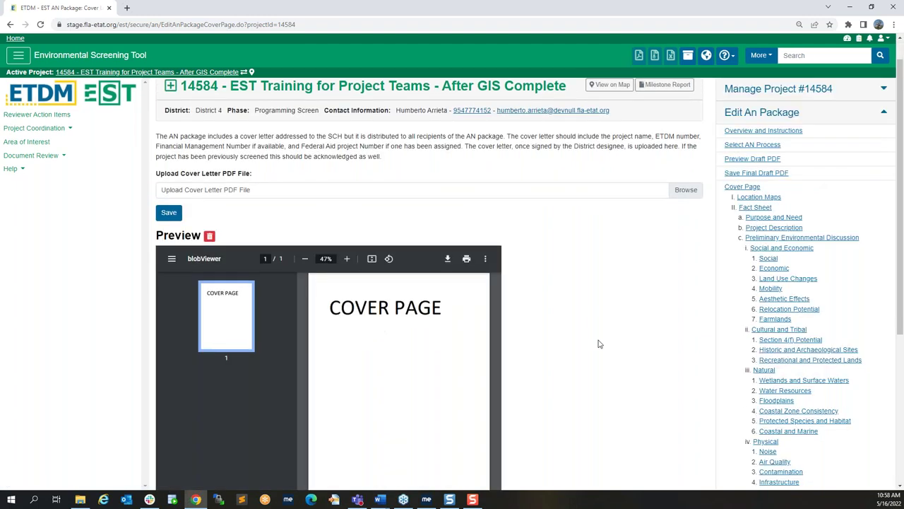
scroll(598, 343, down, 1)
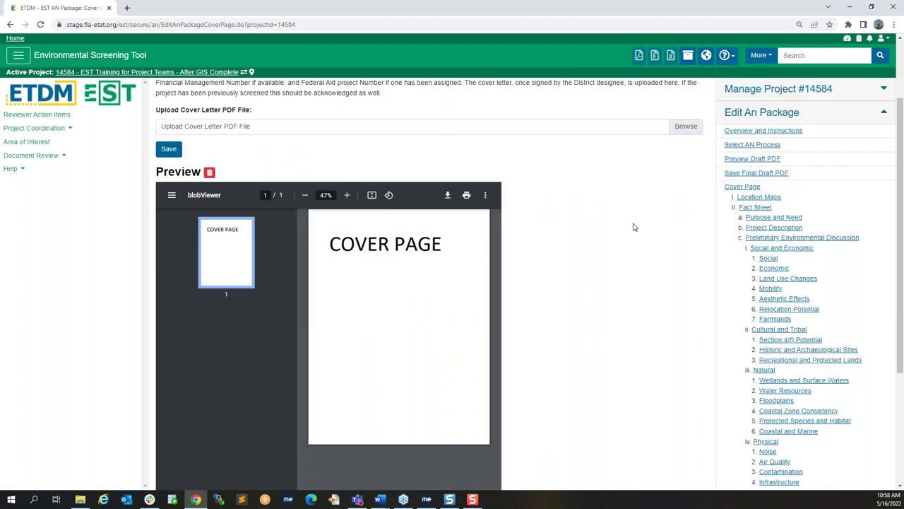
click(759, 199)
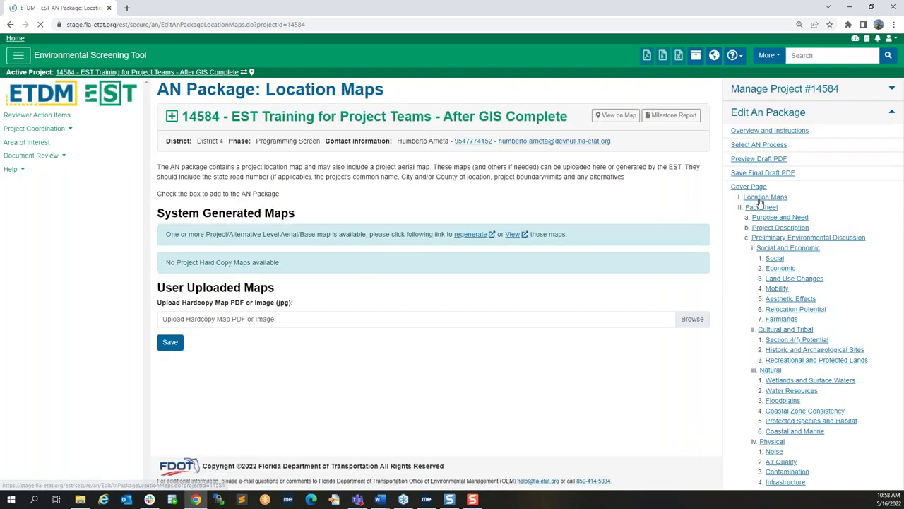
Step: Tick the Analysis Area Base system-generated map and save the location map selection
click(167, 319)
click(173, 438)
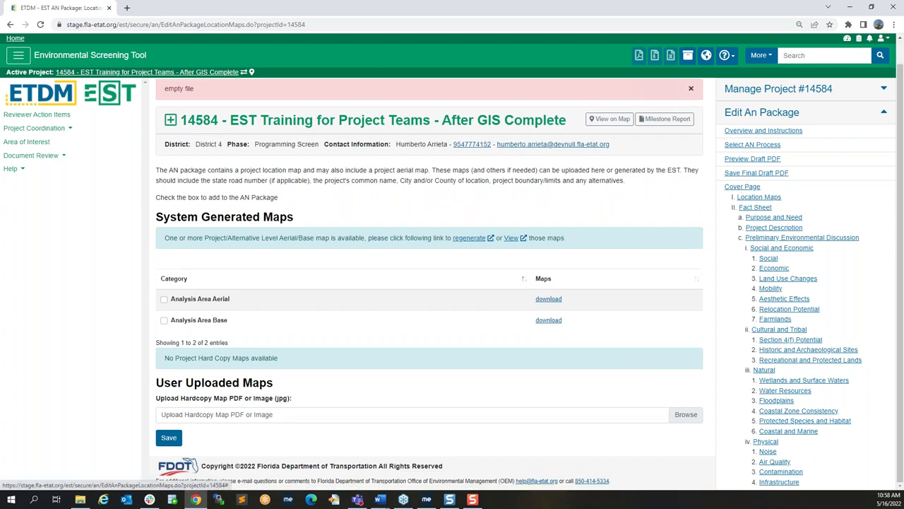
scroll(758, 206, down, 2)
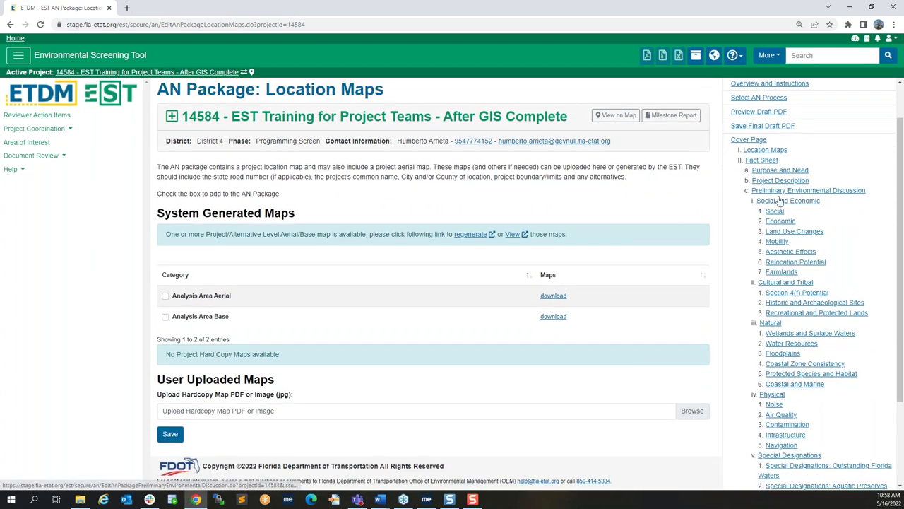
Step: Load the Preliminary Environmental Discussion comments for the Green analysis area, then go to Application for Federal Assistance
click(788, 193)
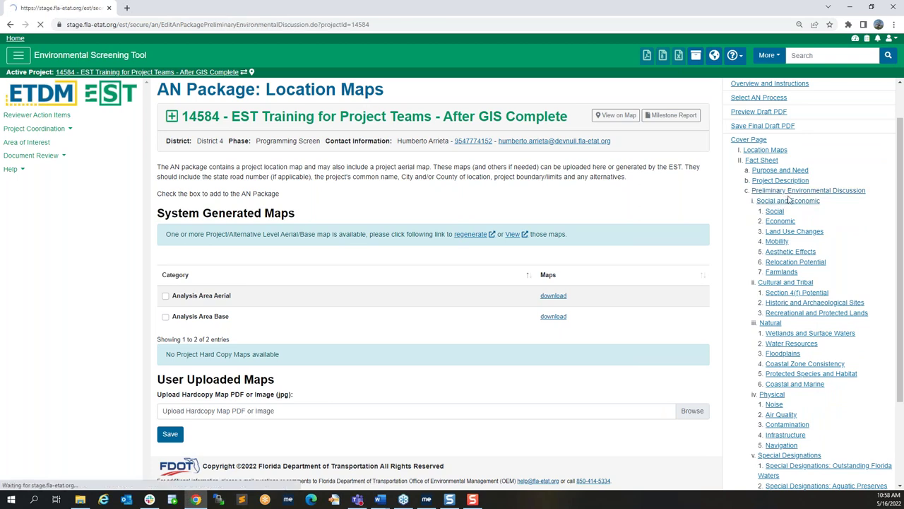
click(631, 268)
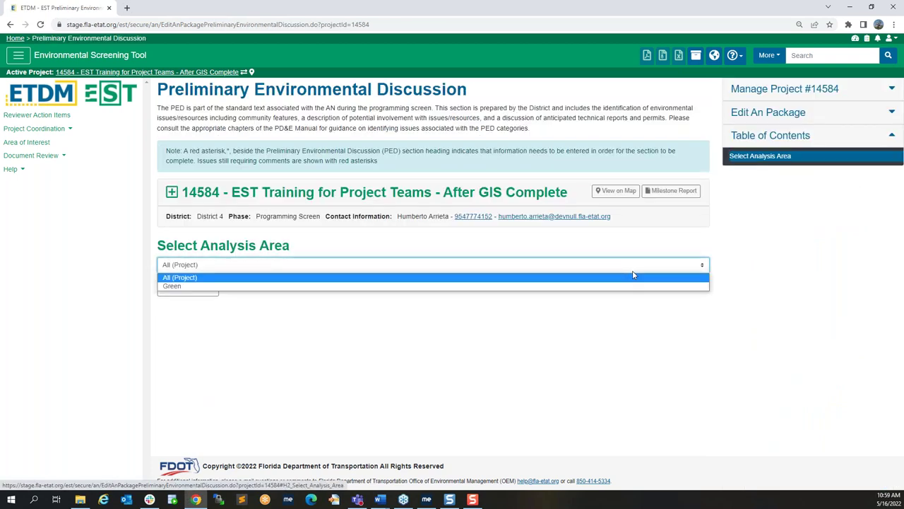
click(399, 286)
click(188, 289)
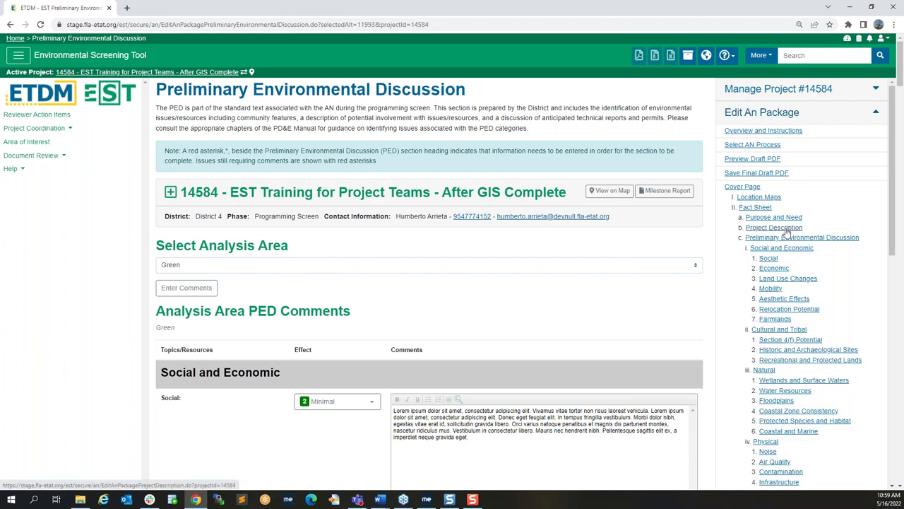
scroll(859, 302, down, 1)
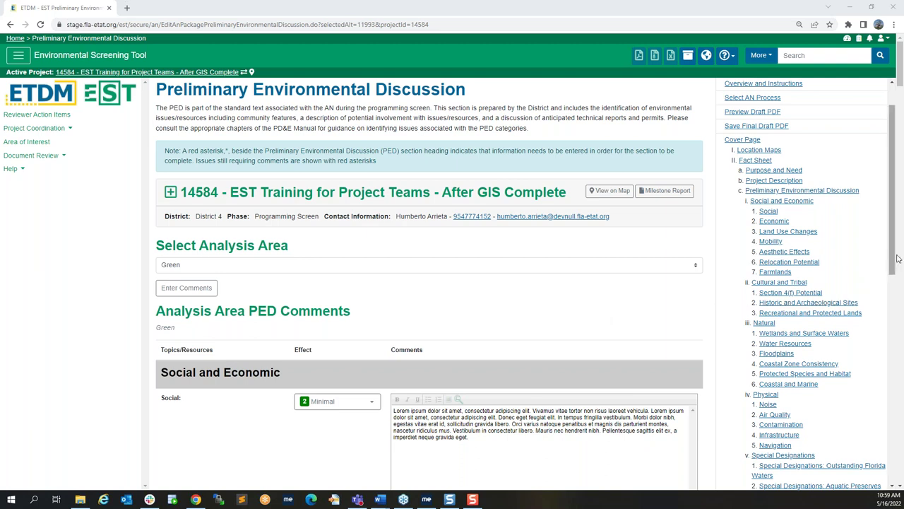
drag(893, 245, 887, 296)
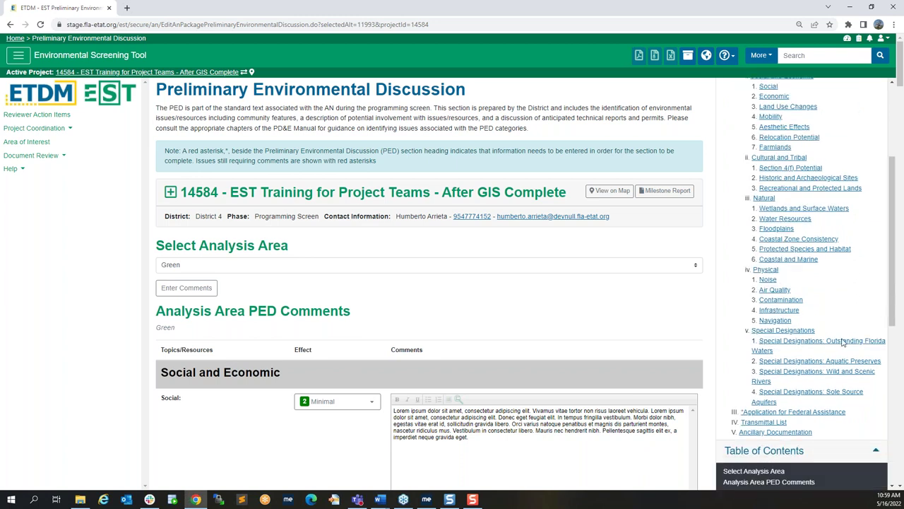
click(815, 414)
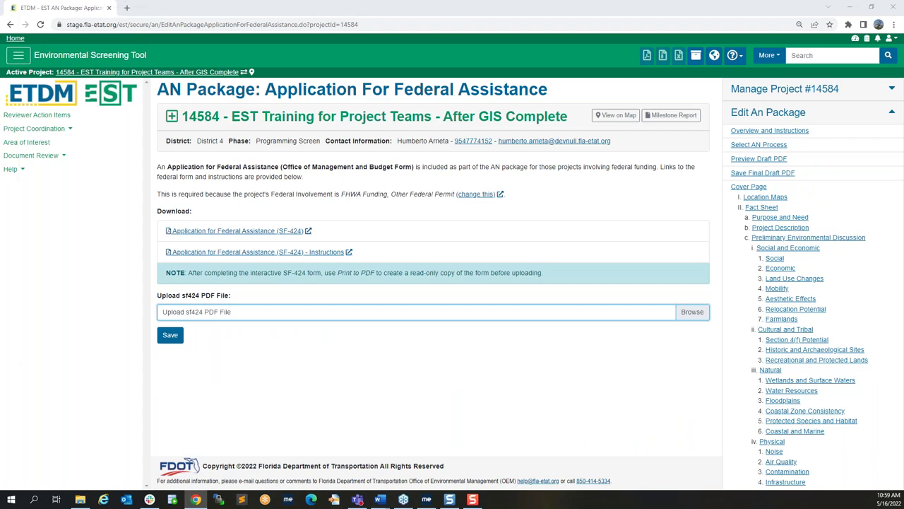
Step: Upload SF424.pdf as the Application for Federal Assistance form and save it
click(109, 98)
click(710, 357)
click(710, 357)
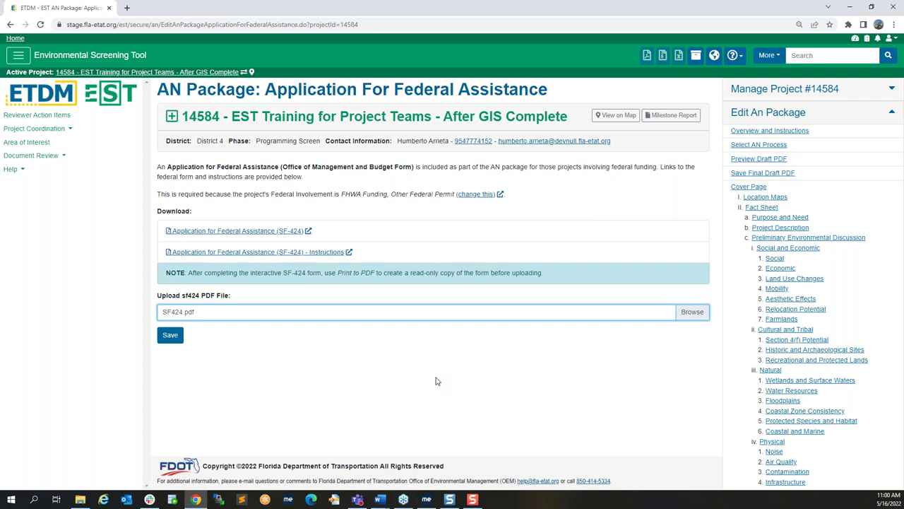
click(170, 335)
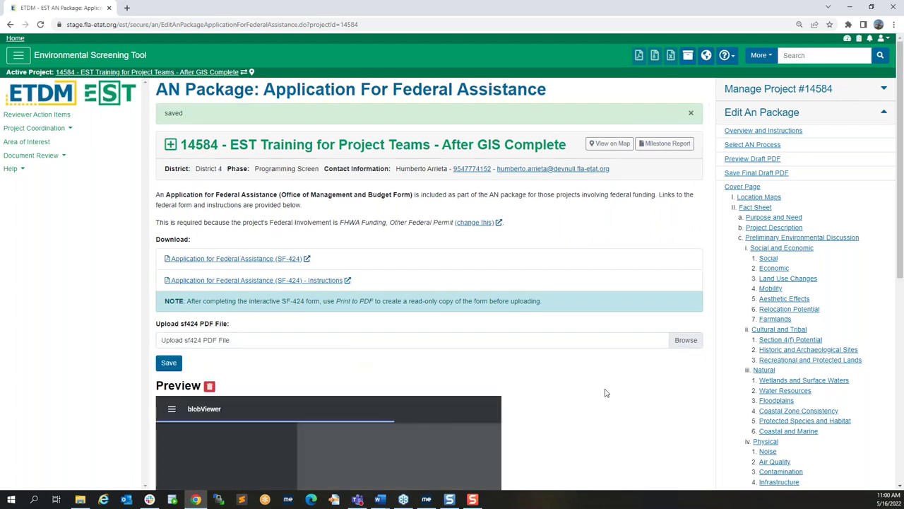
Step: Scroll down to the SF-424 preview and zoom in on it
scroll(604, 393, down, 1)
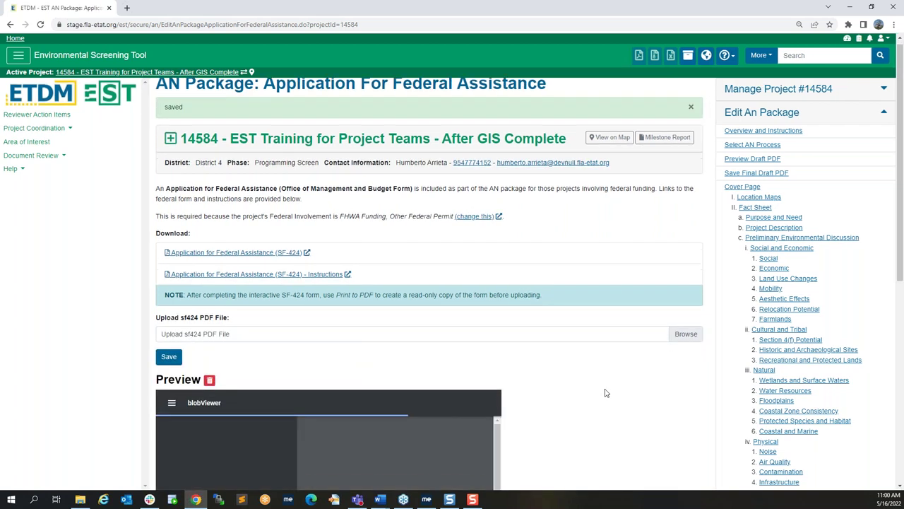
scroll(605, 392, down, 1)
scroll(605, 393, down, 2)
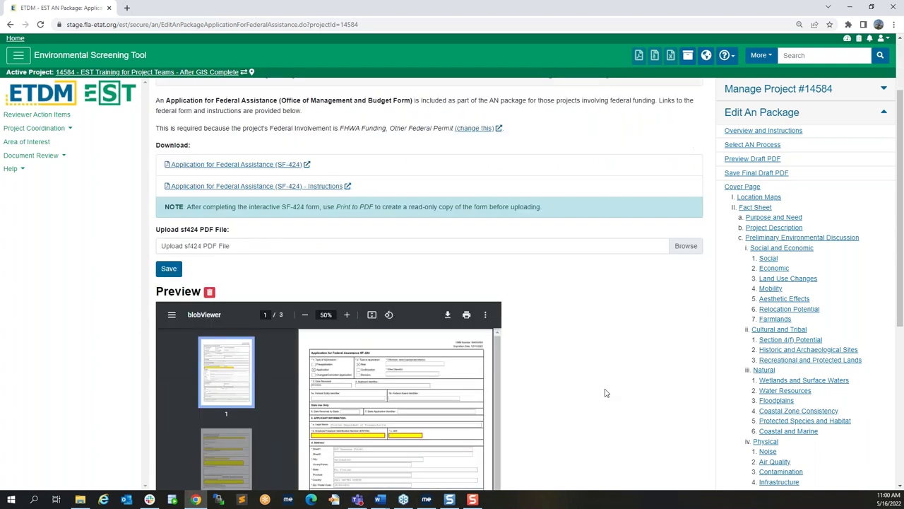
scroll(605, 393, down, 1)
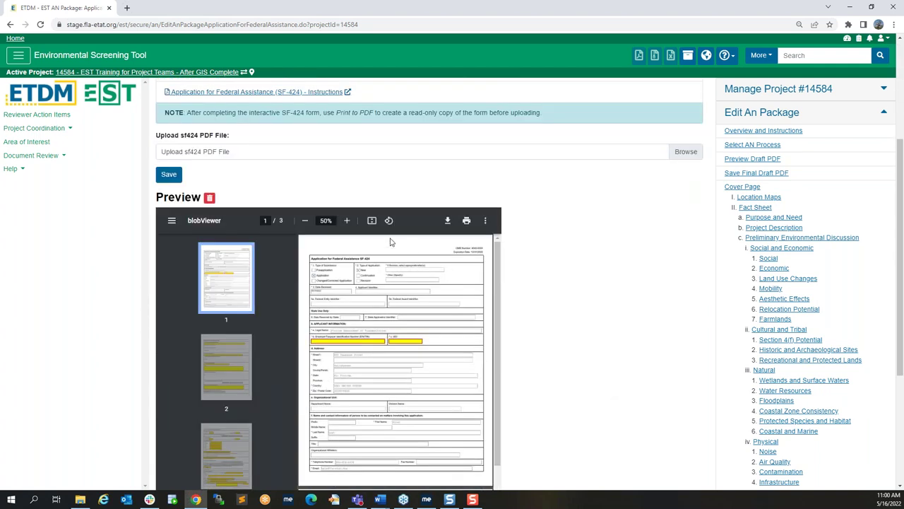
click(347, 221)
click(347, 221)
click(347, 221)
click(347, 221)
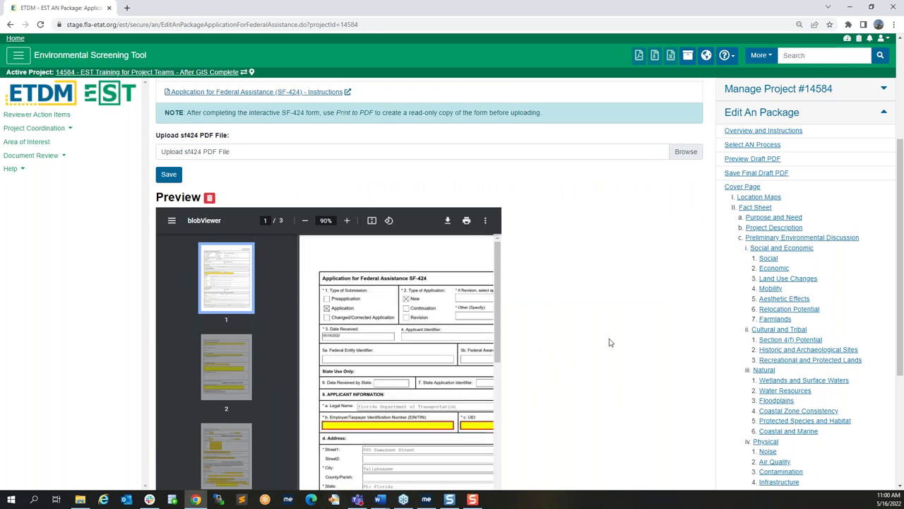
Step: Scroll through the enlarged SF-424 pages, then zoom back out to see more
scroll(611, 342, down, 1)
scroll(611, 342, down, 1)
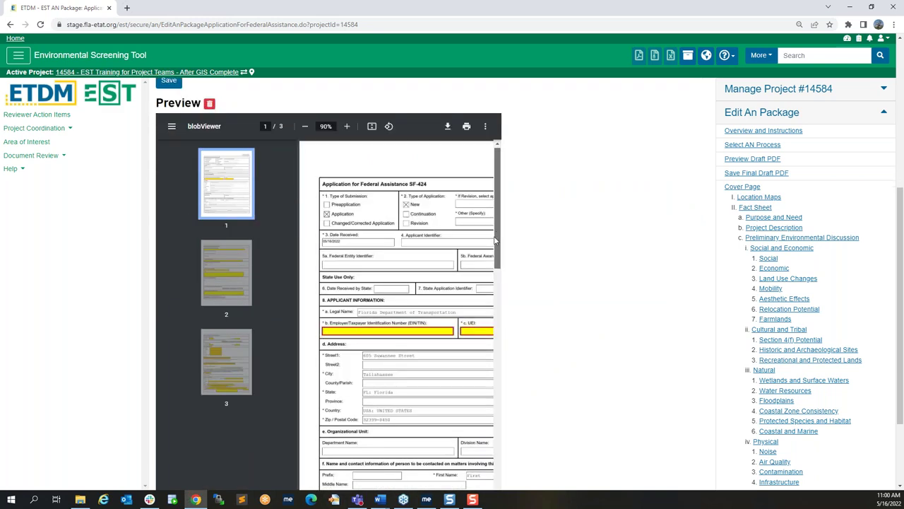
scroll(495, 280, down, 3)
drag(494, 280, 535, 231)
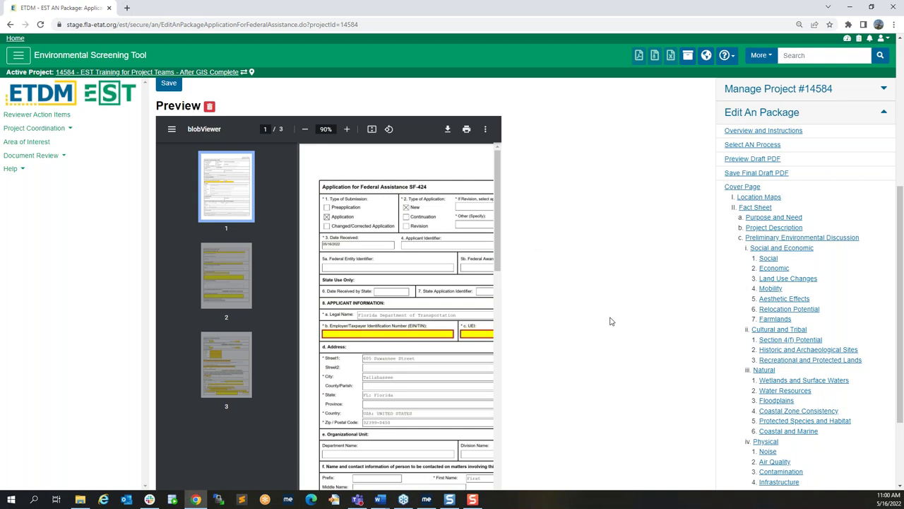
scroll(611, 321, up, 2)
scroll(611, 322, up, 1)
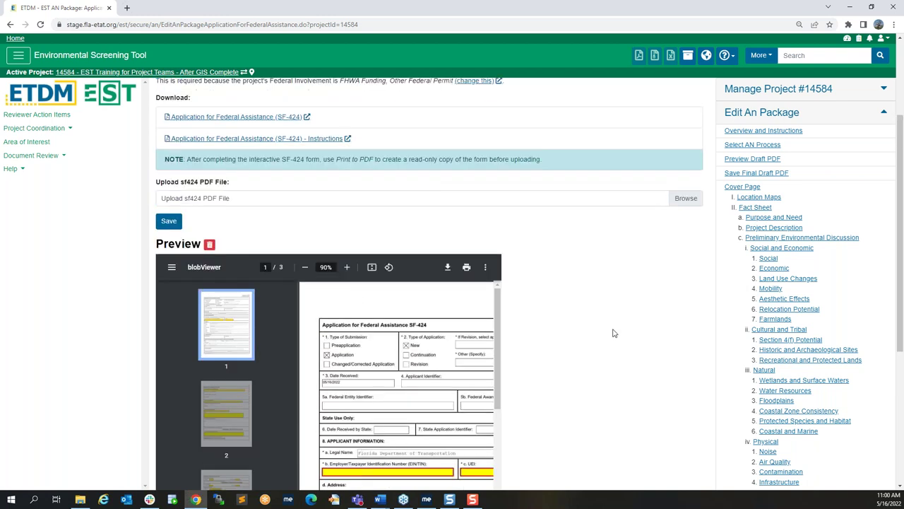
click(304, 267)
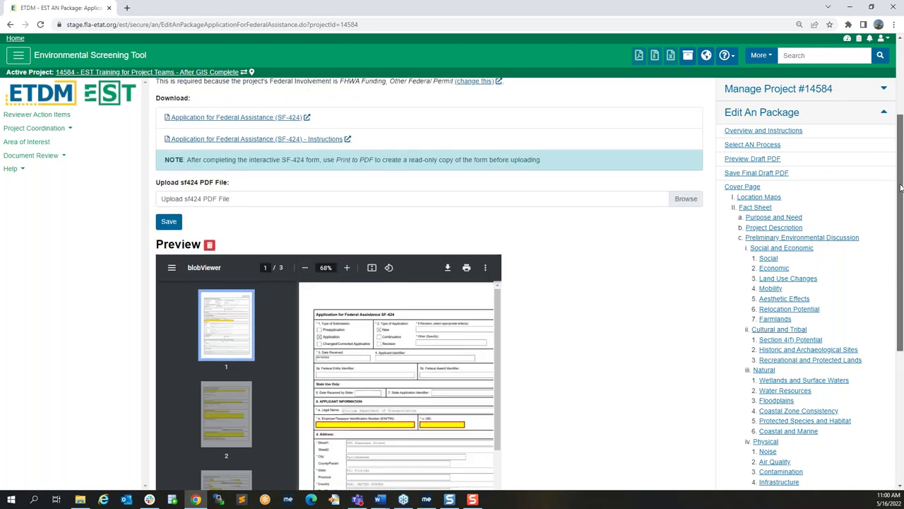
scroll(901, 187, down, 2)
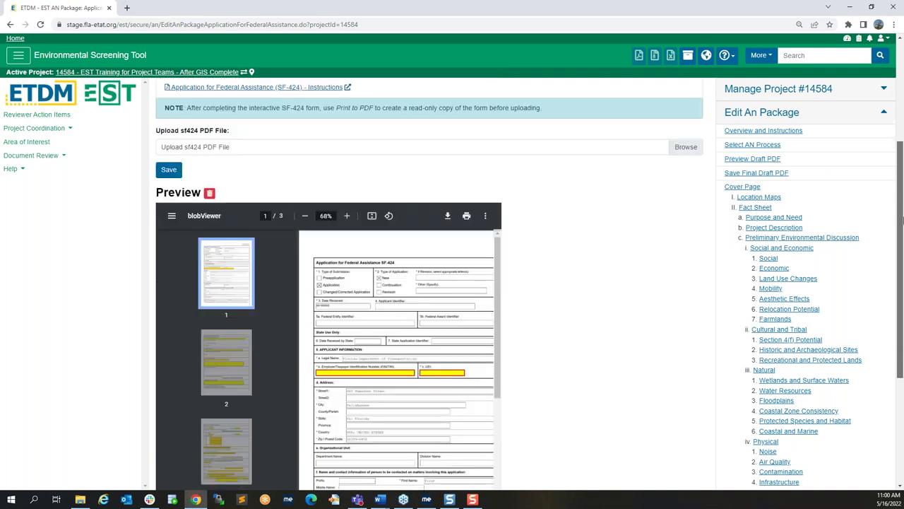
drag(892, 223, 902, 353)
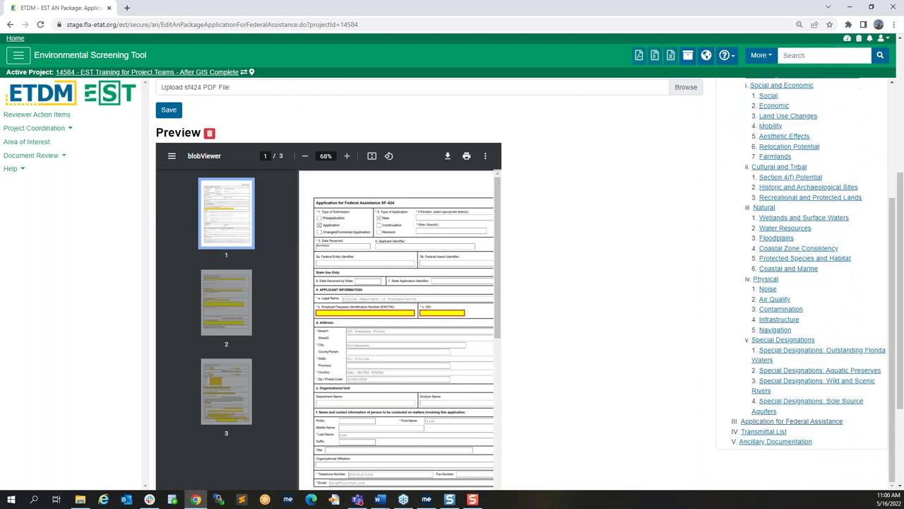
Step: Open the AN Package Transmittal List and start a new contact with Create
click(765, 434)
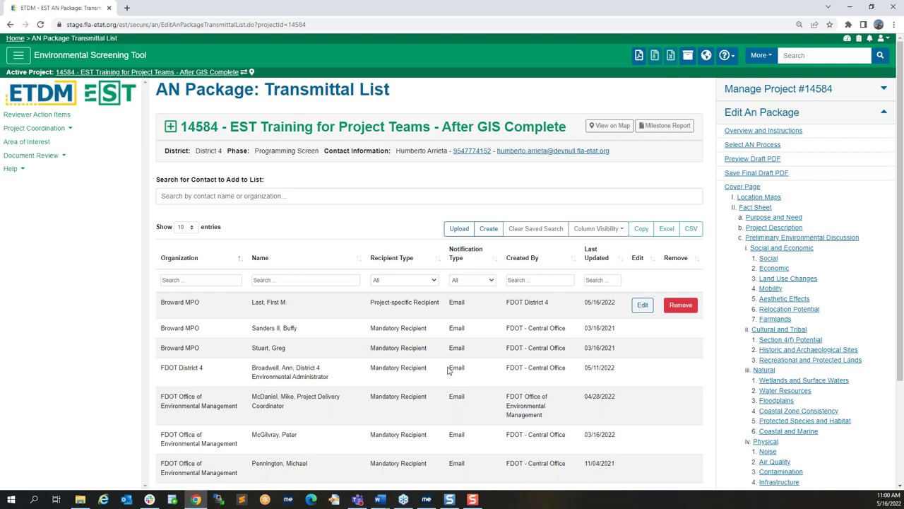
click(490, 230)
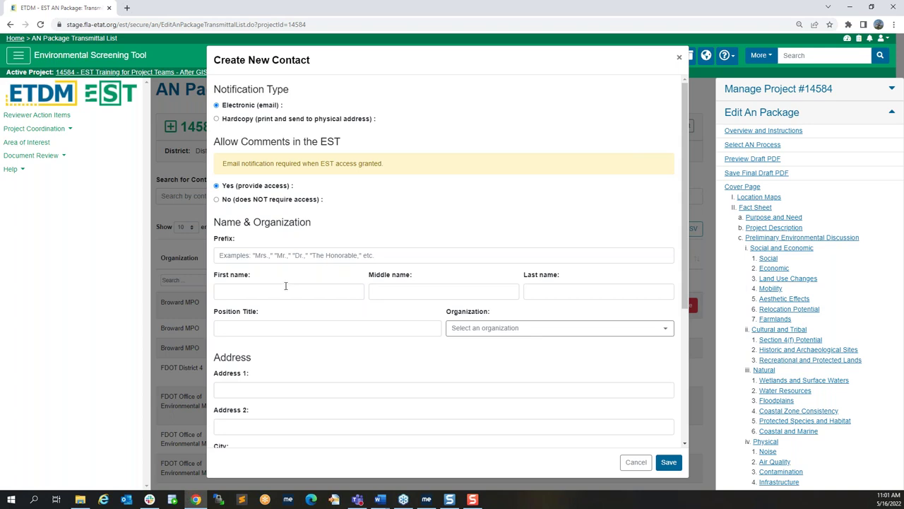
Step: Set the new contact to no EST access and enter the contact's first, middle and last names
click(265, 200)
click(273, 290)
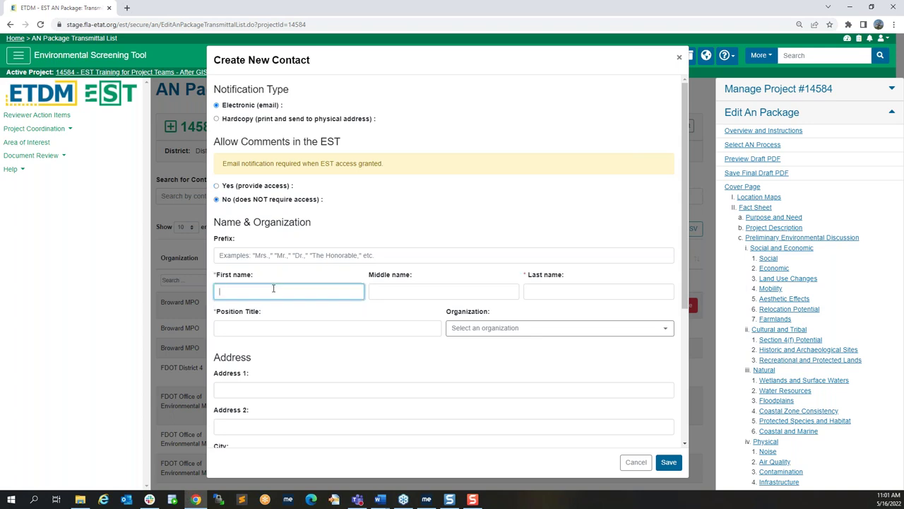
text(First)
key(Tab)
text(Middle)
key(Tab)
text(Last)
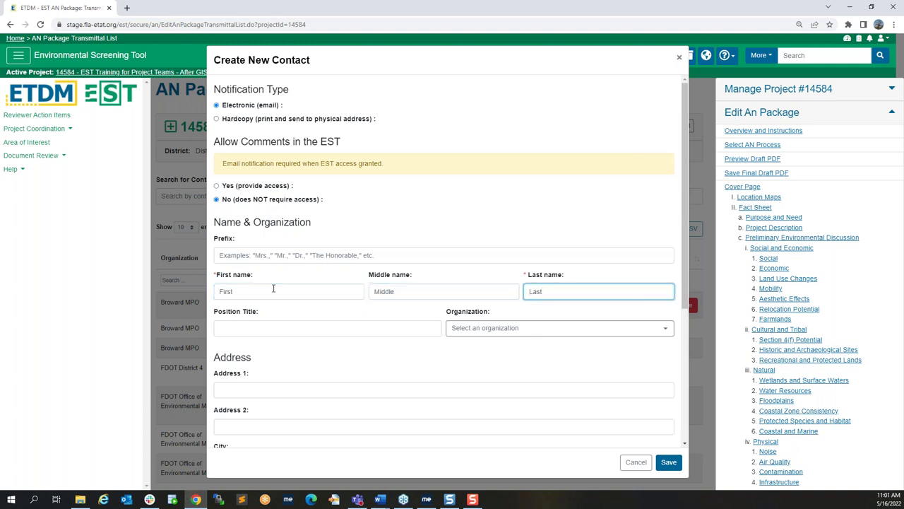
Step: Search for Broward and choose Broward MPO (BM) as the contact's organization
click(453, 331)
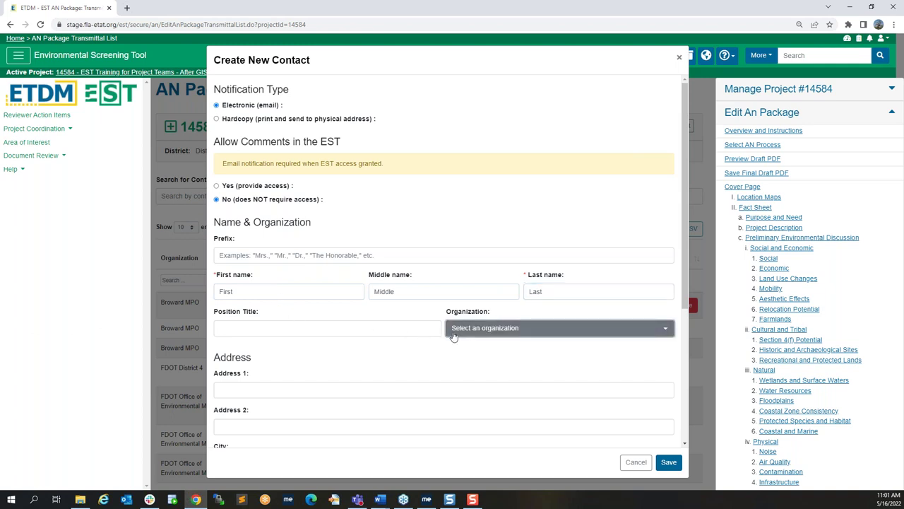
click(454, 335)
click(430, 236)
text(Broward)
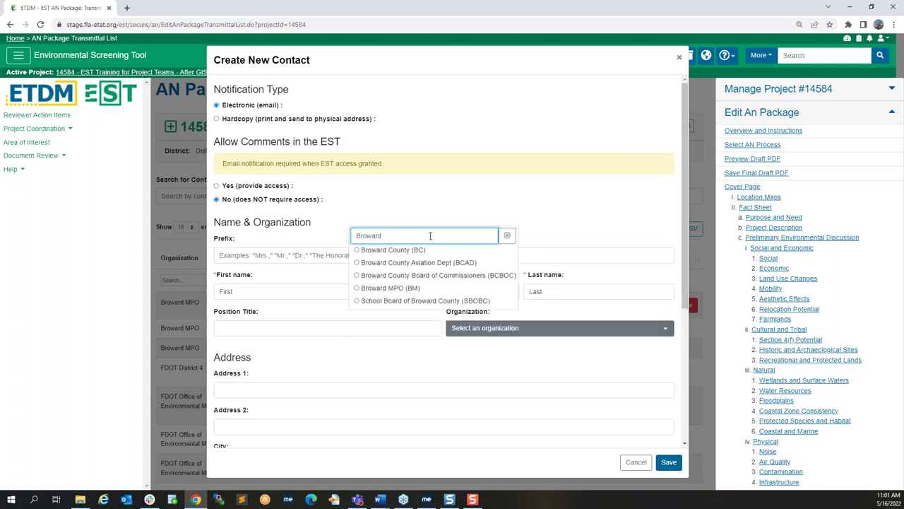
click(381, 288)
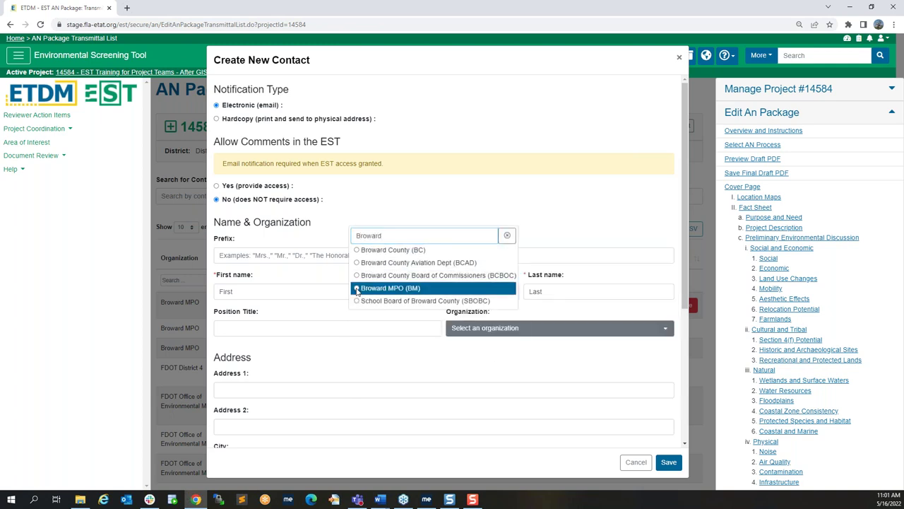
Step: Enter the contact's street address, city, Florida as the state, and zip code
click(309, 389)
text(123)
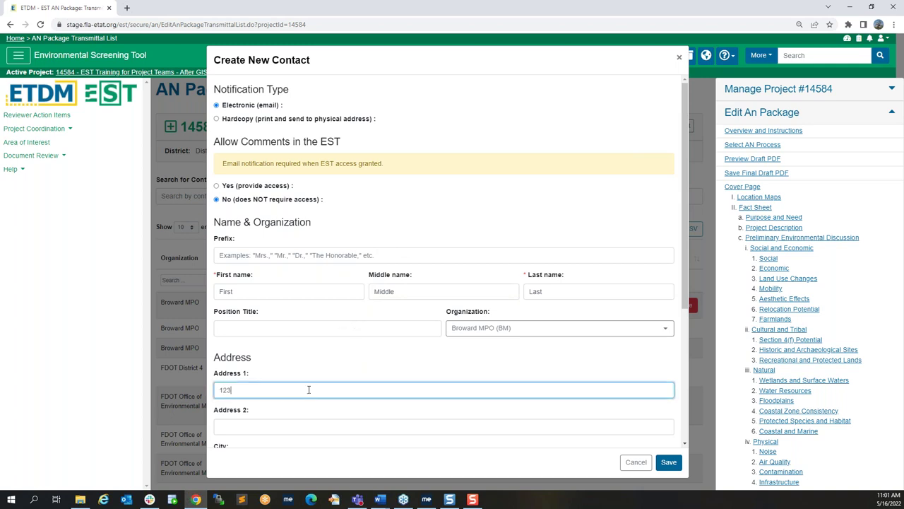
text( Roadway)
scroll(308, 385, down, 2)
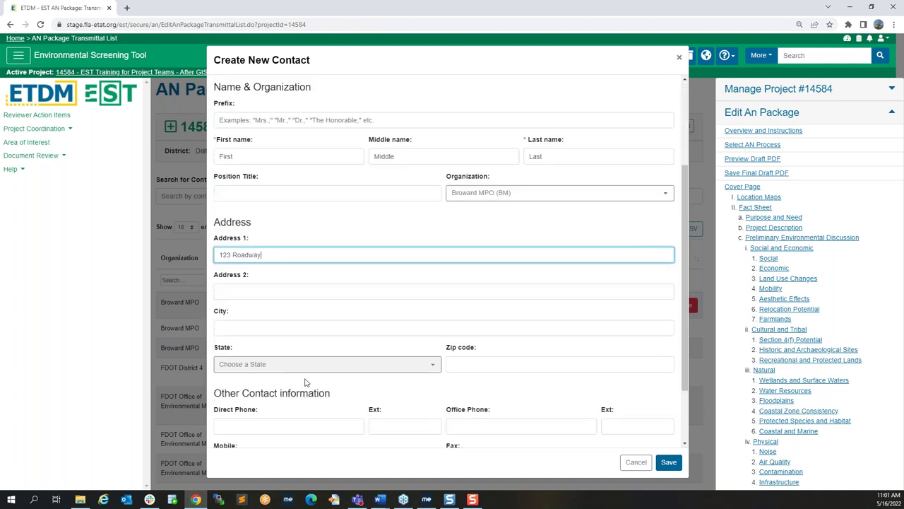
click(249, 320)
text(Broaward)
click(262, 358)
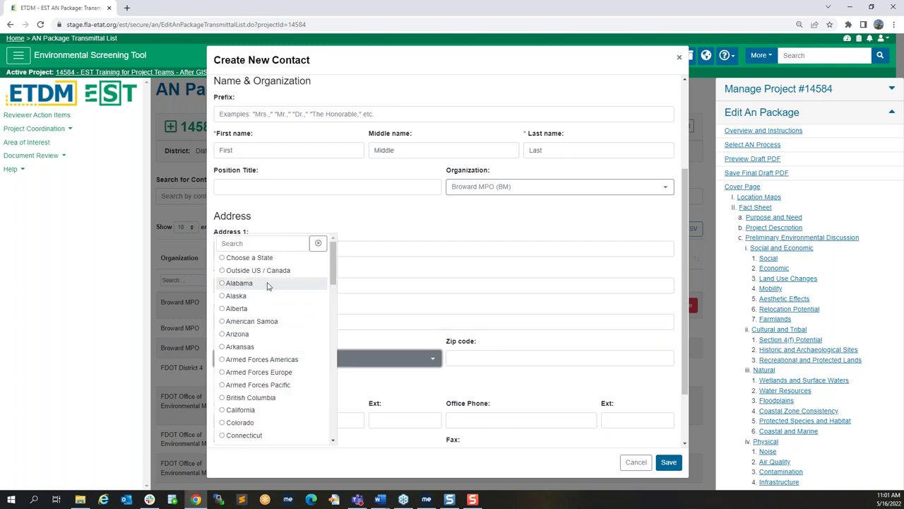
scroll(246, 339, down, 3)
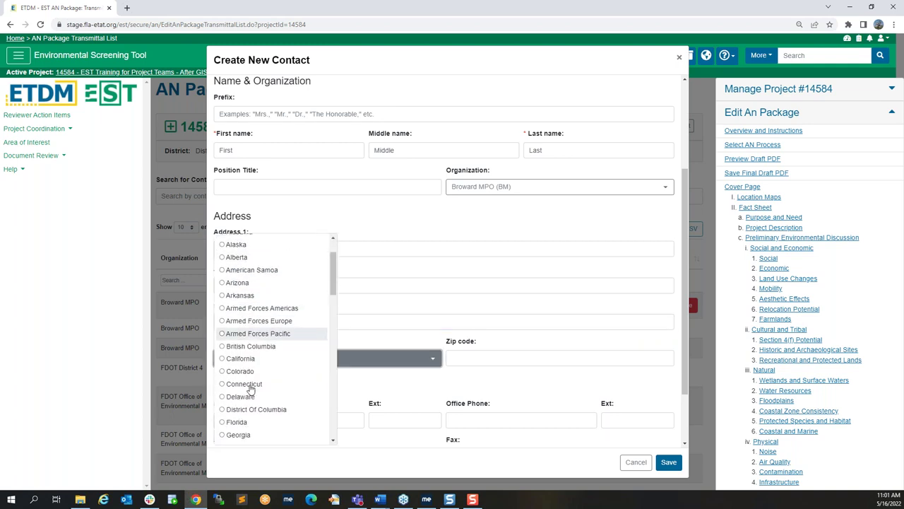
scroll(250, 388, up, 1)
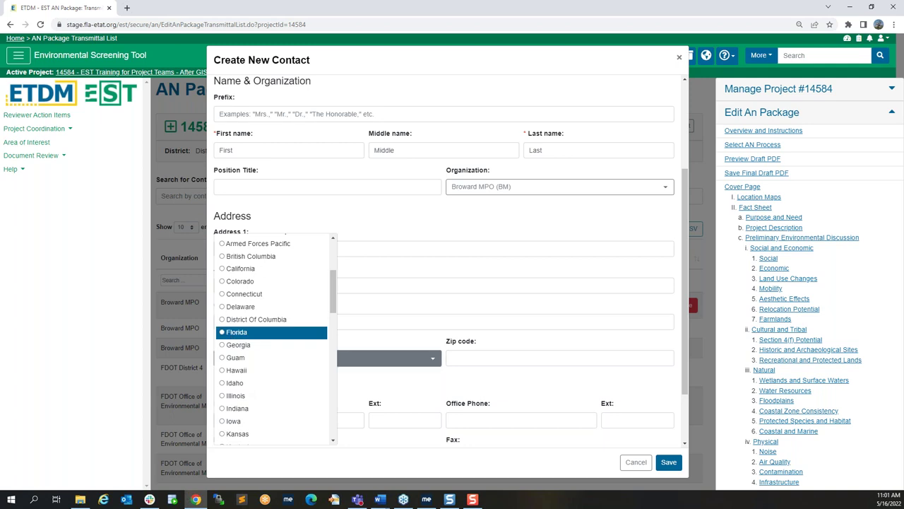
click(247, 328)
click(461, 359)
text(13455)
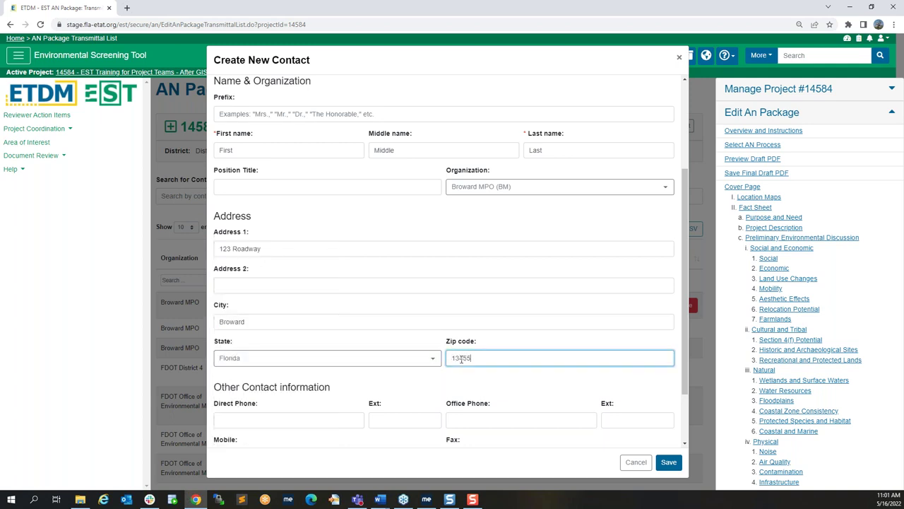
Step: Enter the contact's direct phone number and e-mail, confirm the e-mail, and save the contact
scroll(291, 385, down, 1)
click(290, 344)
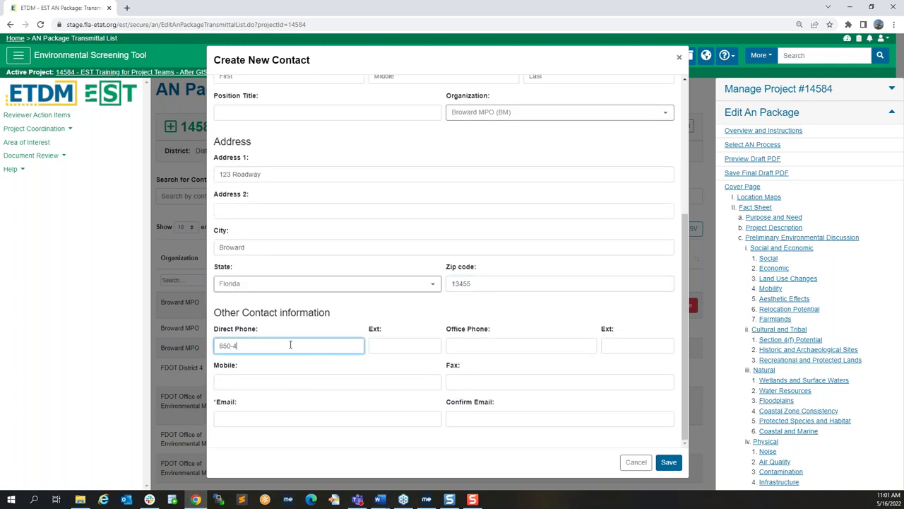
click(300, 417)
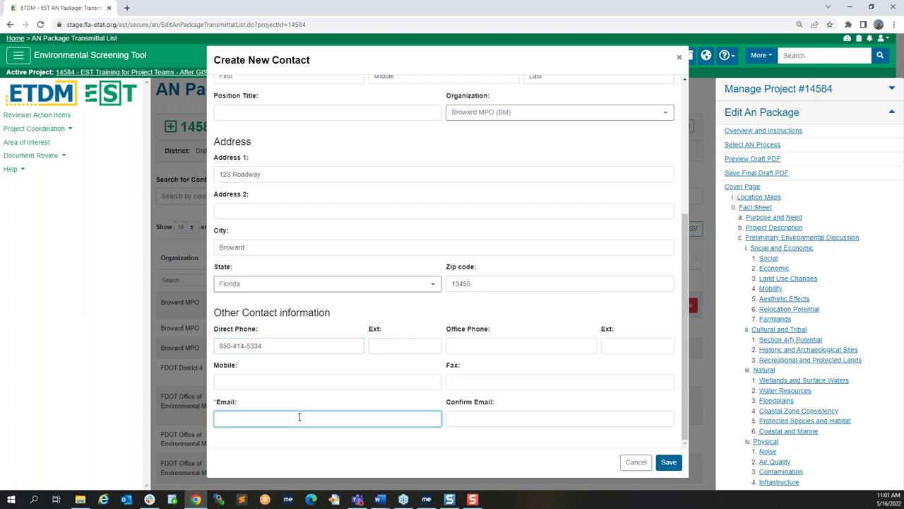
key(Tab)
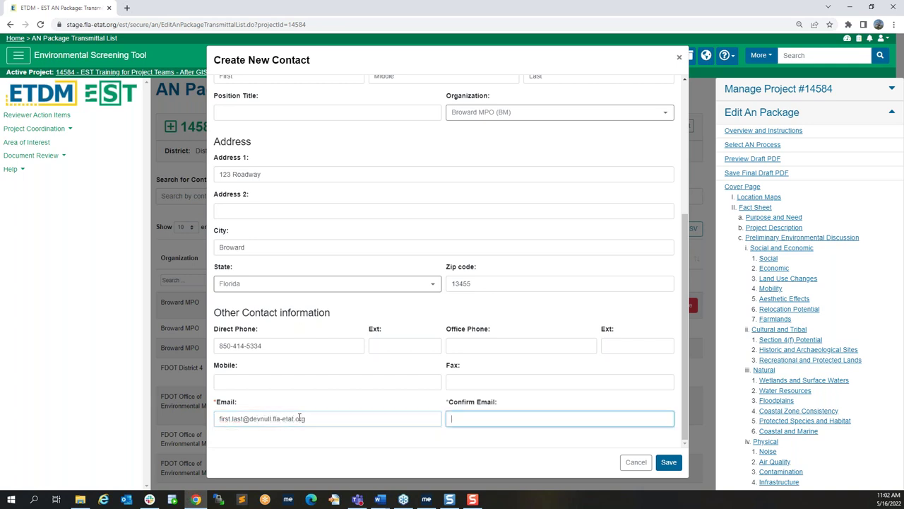
click(421, 443)
click(480, 418)
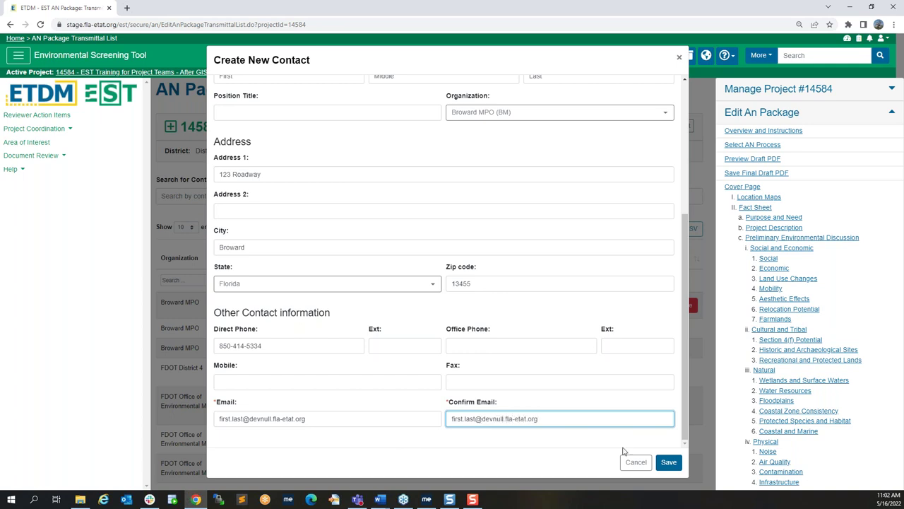
click(672, 464)
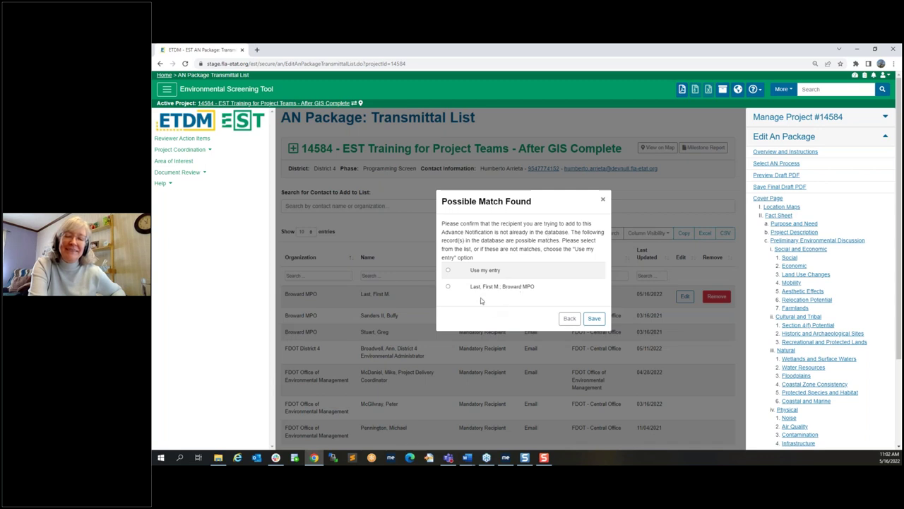
Step: Keep the entered contact instead of the existing Broward MPO match and add it to the transmittal list
click(447, 271)
click(594, 318)
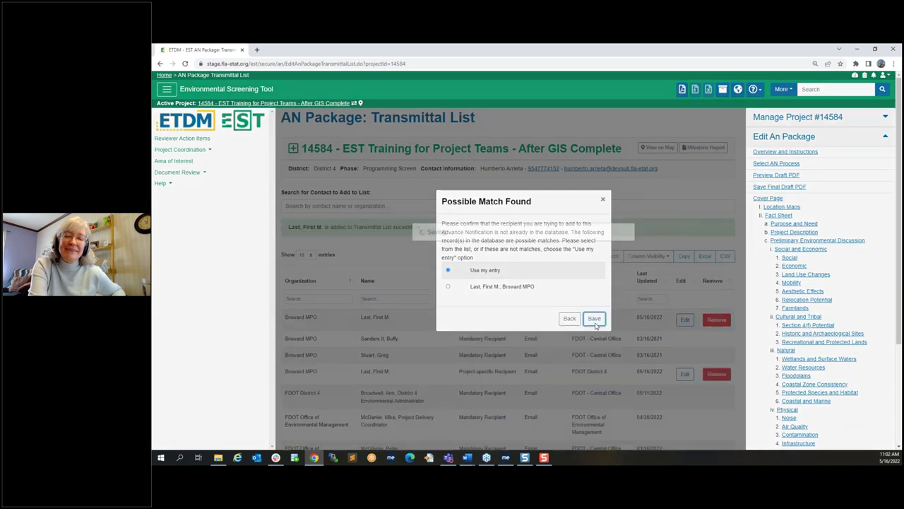
click(602, 200)
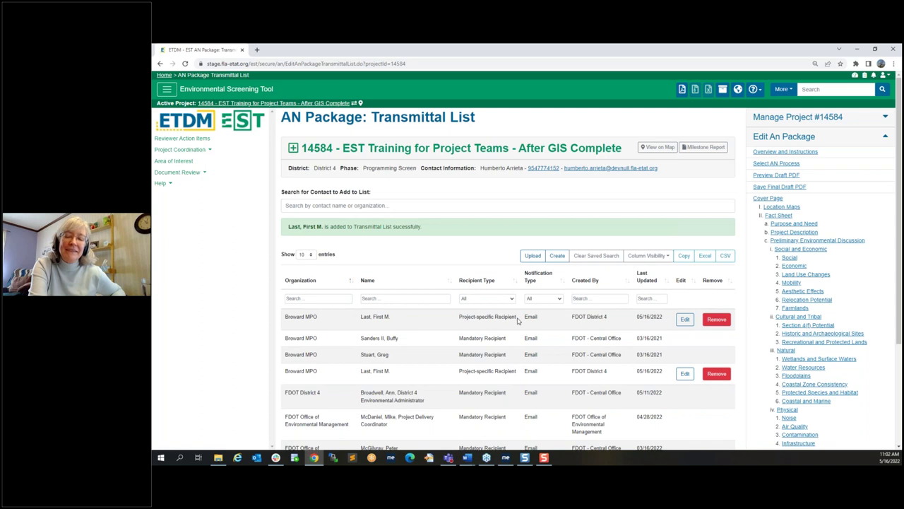
Step: Scroll the transmittal list to confirm the new contact, then continue to Ancillary Documentation
scroll(518, 321, down, 1)
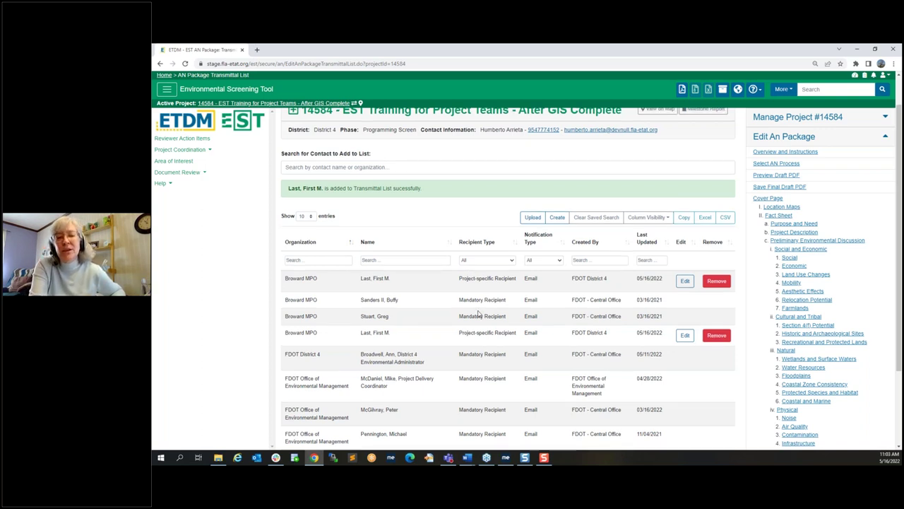
scroll(479, 313, up, 2)
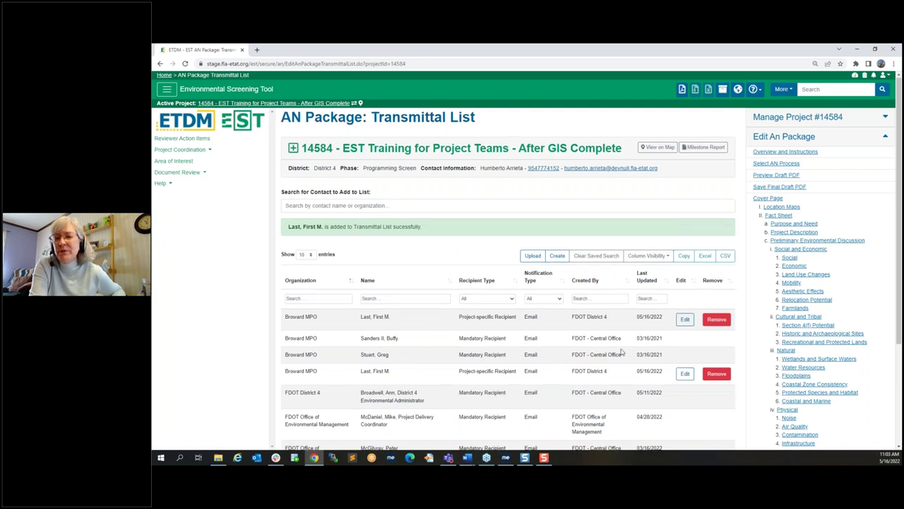
scroll(622, 351, down, 1)
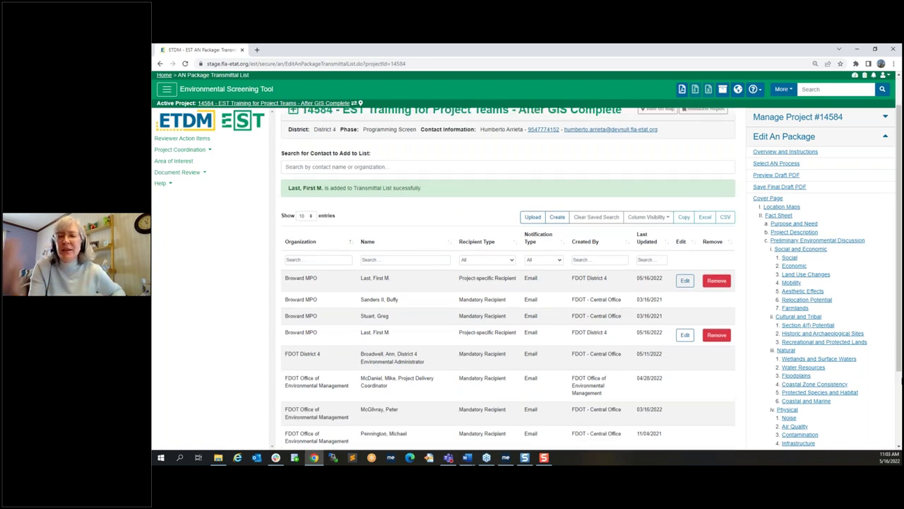
scroll(818, 413, down, 2)
click(817, 412)
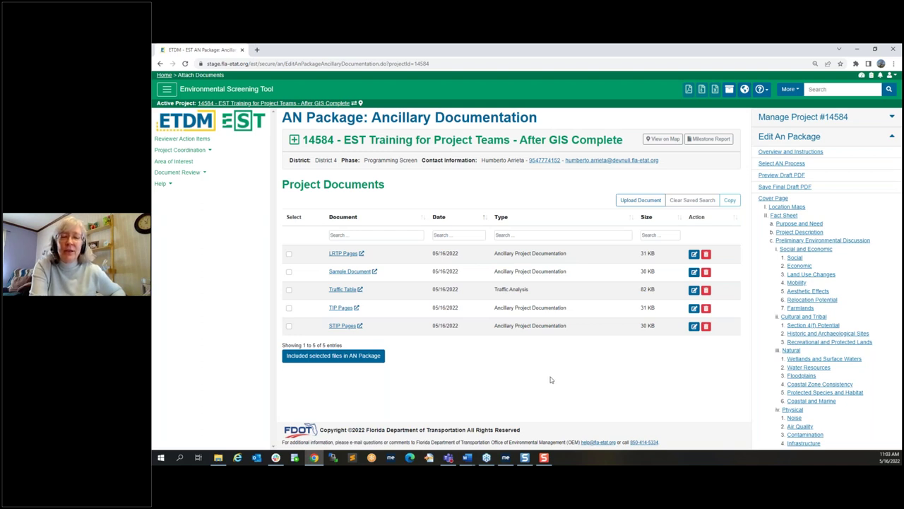
Step: Include the Traffic Table in the AN Package and open Preview Draft PDF in a new tab
click(289, 291)
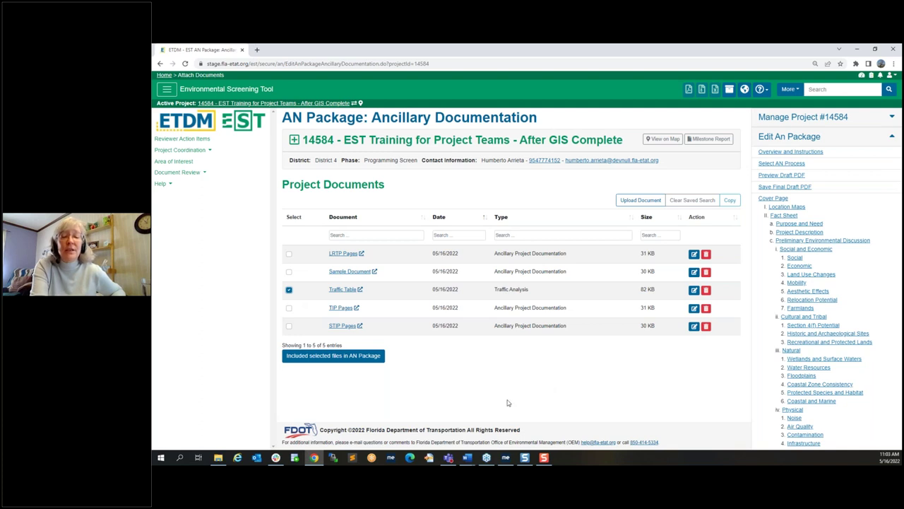
click(352, 361)
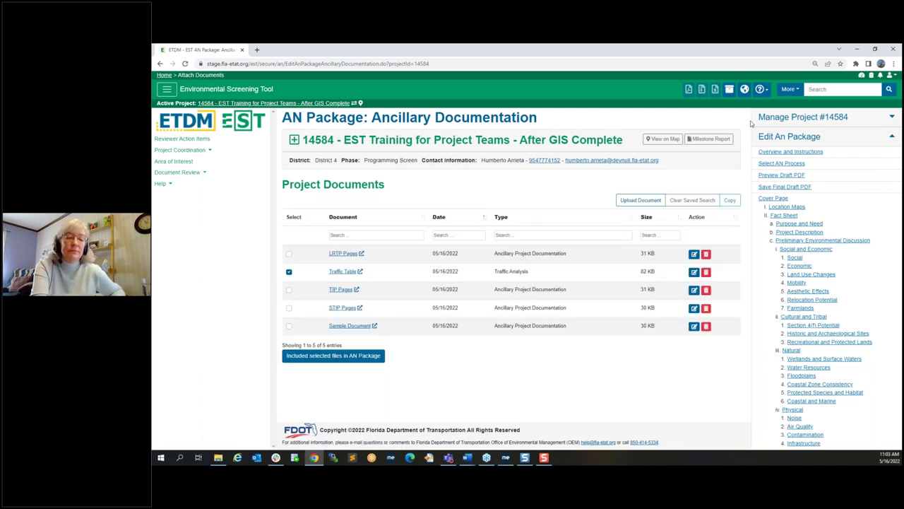
right_click(769, 179)
click(774, 182)
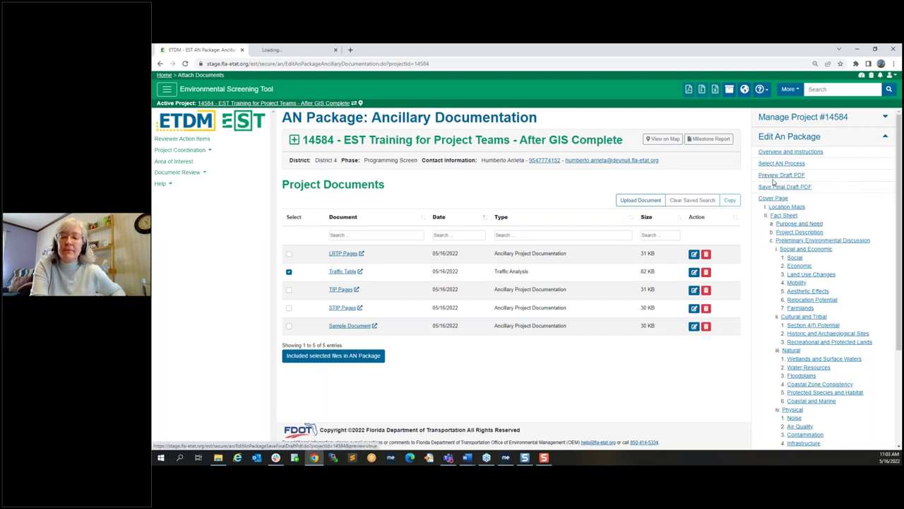
Step: Scroll through the 20-page draft AN Package PDF in its new tab
click(293, 49)
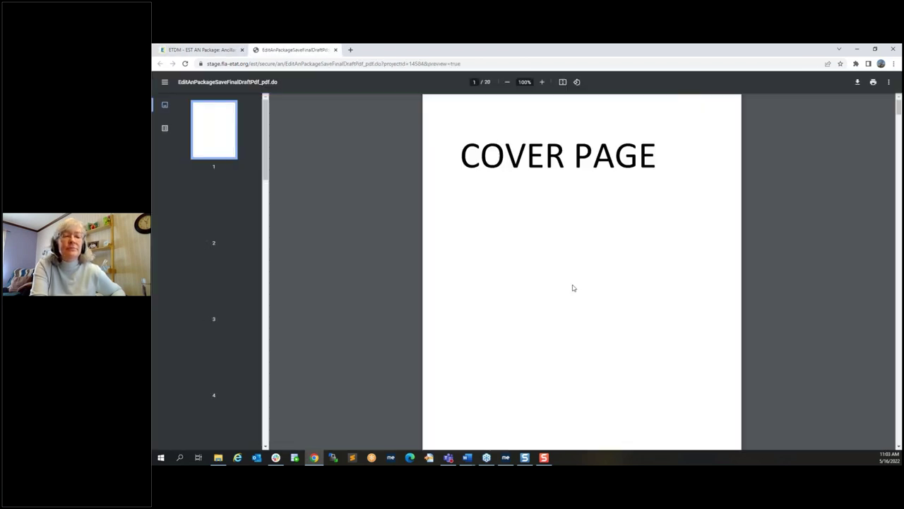
scroll(573, 287, down, 3)
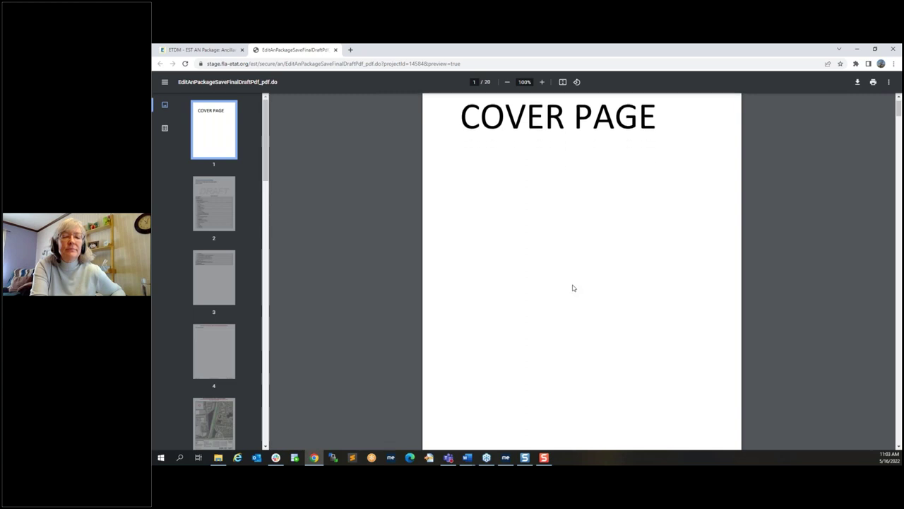
scroll(572, 287, down, 3)
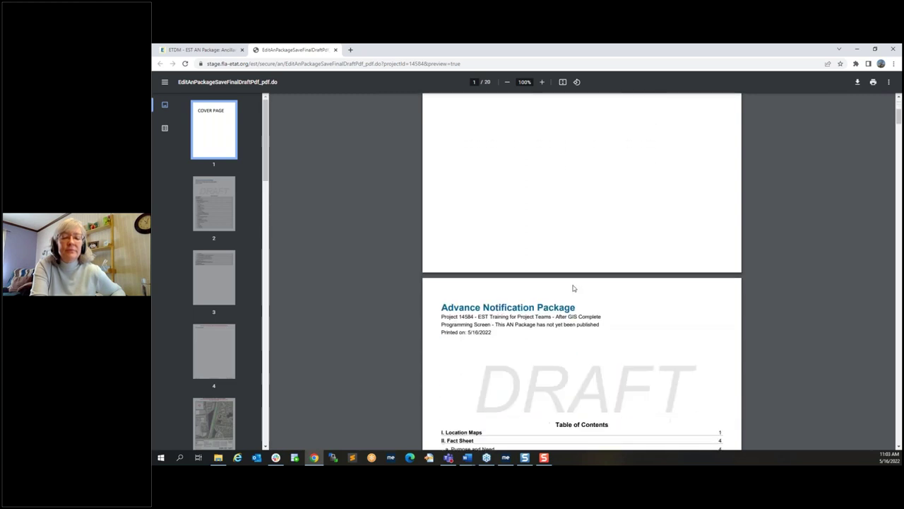
scroll(572, 287, down, 3)
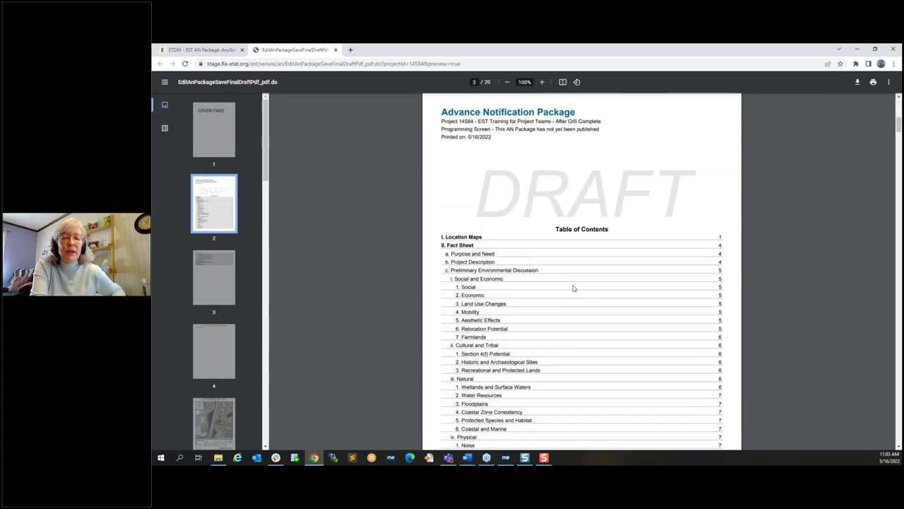
scroll(573, 287, down, 3)
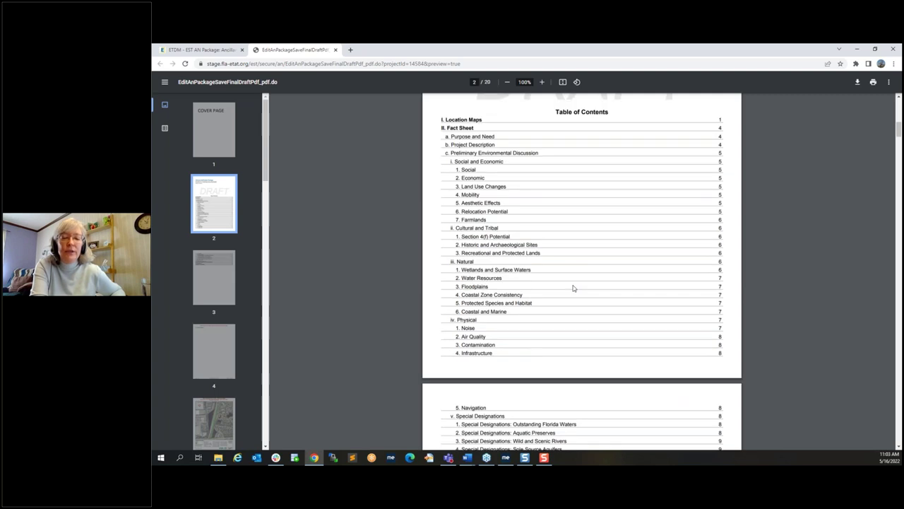
scroll(573, 288, down, 1)
scroll(572, 287, down, 10)
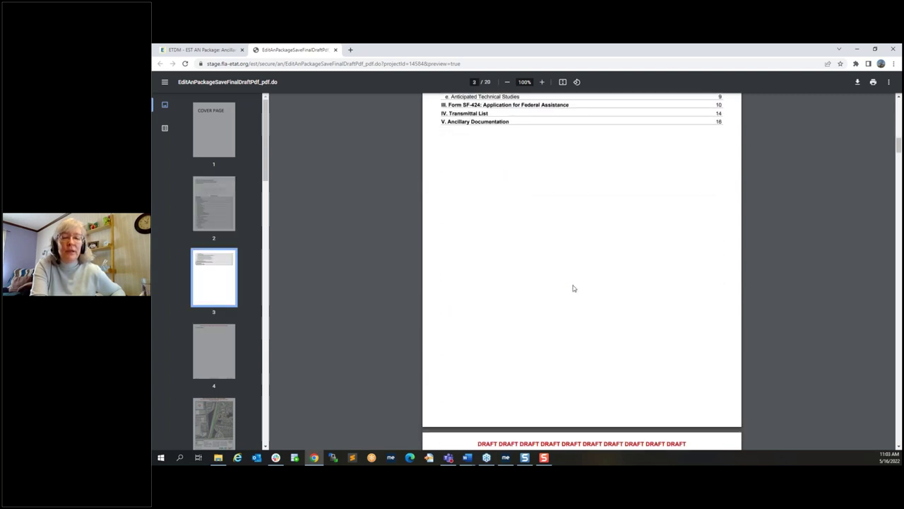
scroll(573, 288, down, 2)
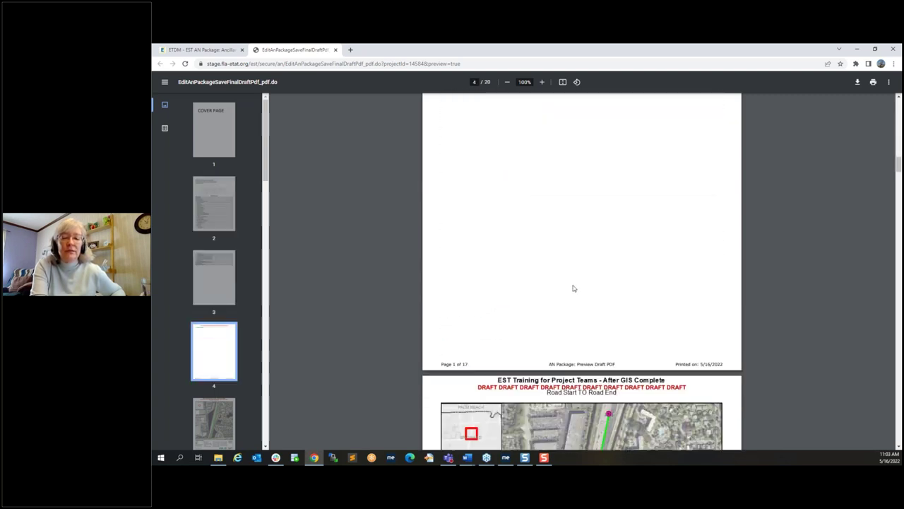
scroll(573, 288, down, 2)
scroll(573, 288, down, 1)
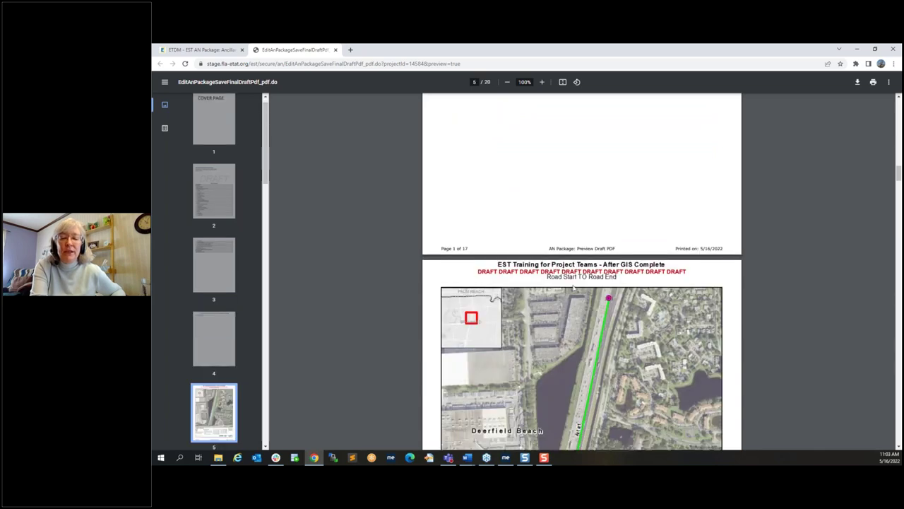
scroll(573, 288, down, 5)
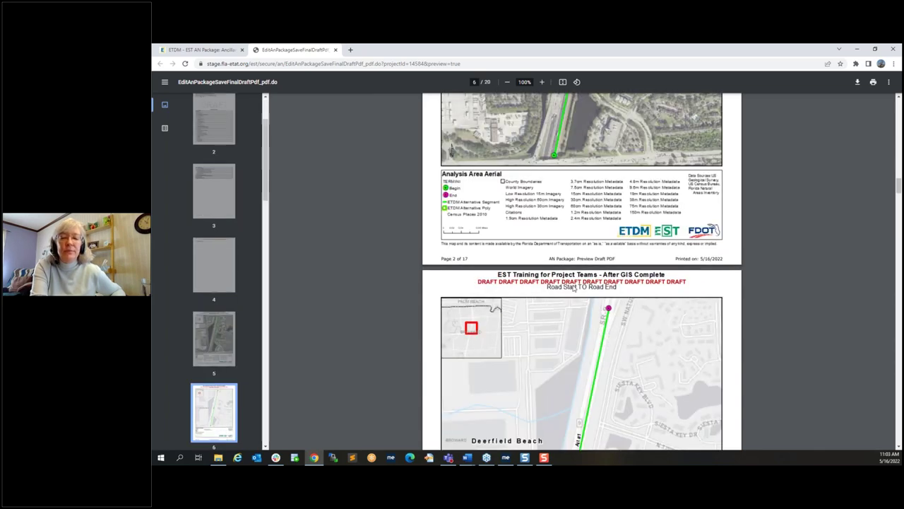
scroll(573, 288, down, 5)
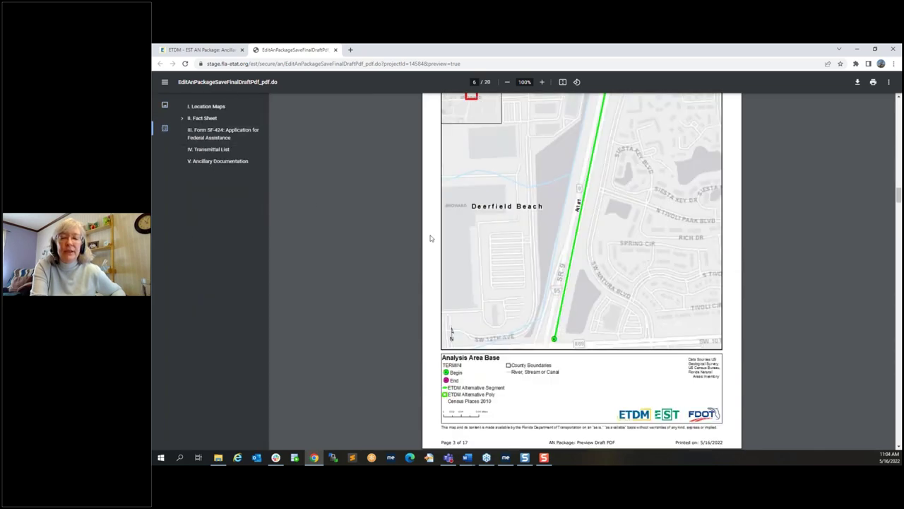
Step: Jump to V. Ancillary Documentation to confirm the Traffic Table page, then close the preview tab
click(235, 166)
scroll(534, 287, down, 2)
scroll(534, 290, down, 1)
scroll(535, 290, up, 1)
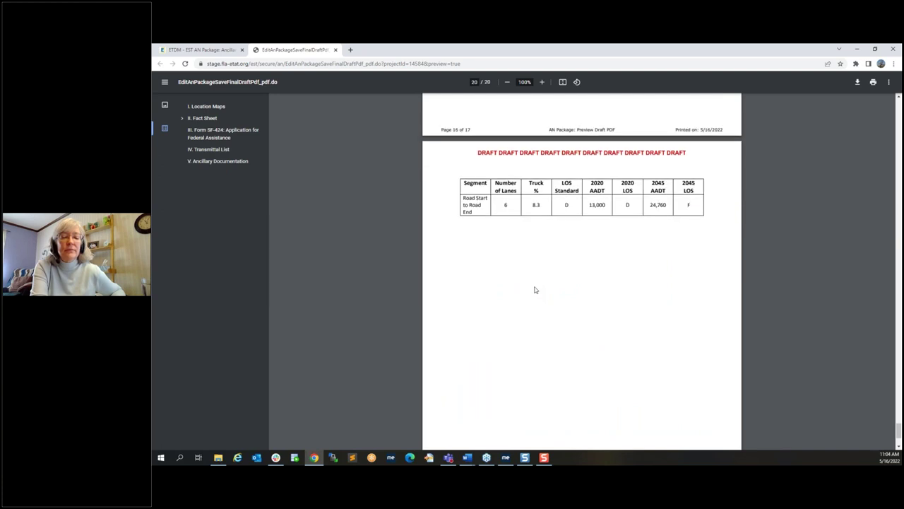
click(335, 50)
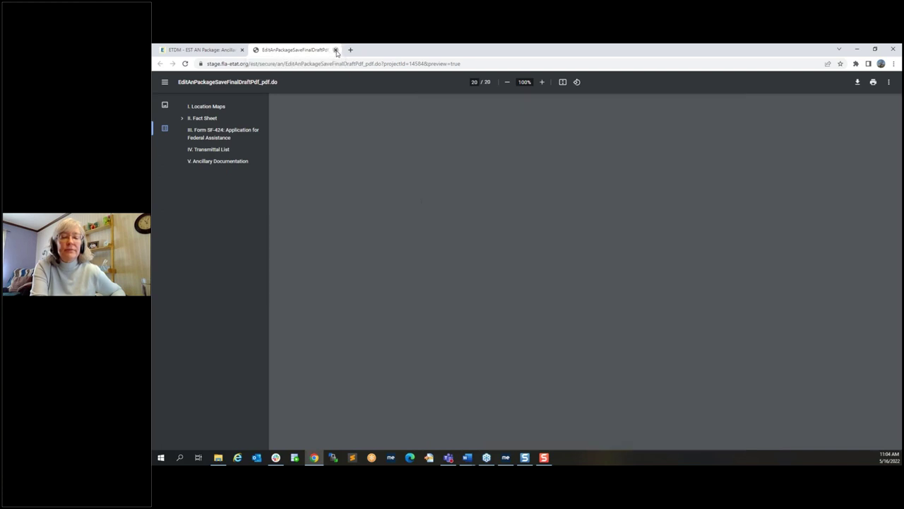
click(336, 50)
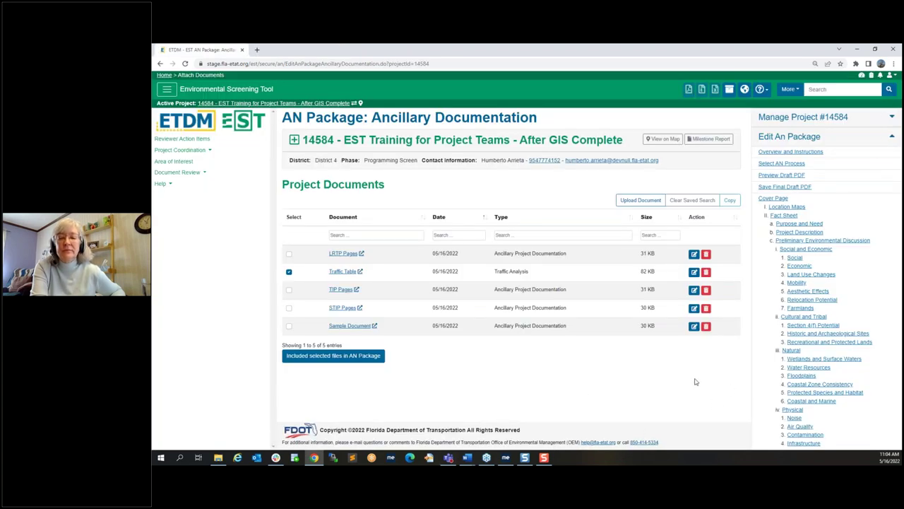
Step: Save the AN Package Final Draft PDF, dismiss the confirmation, and expand Manage Project #14584
mouse_move(894, 309)
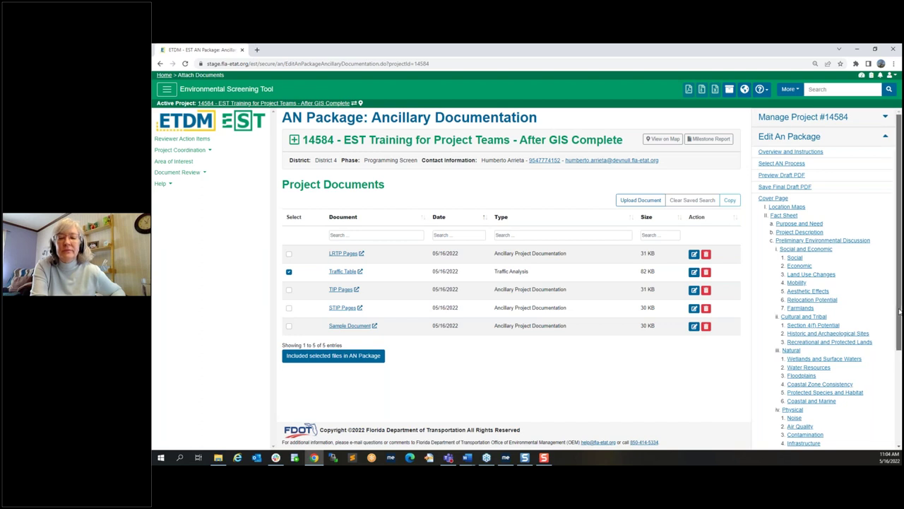
scroll(894, 308, down, 3)
scroll(805, 265, up, 3)
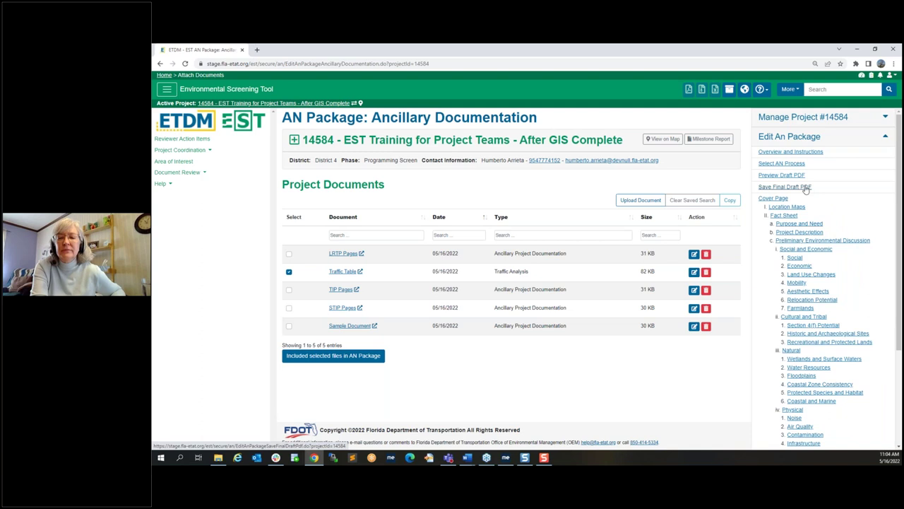
click(805, 187)
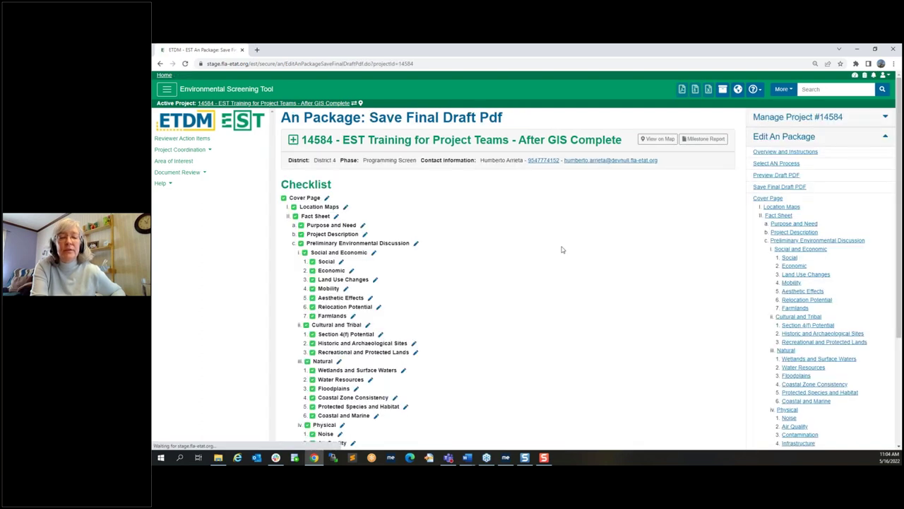
drag(899, 115, 899, 200)
click(297, 435)
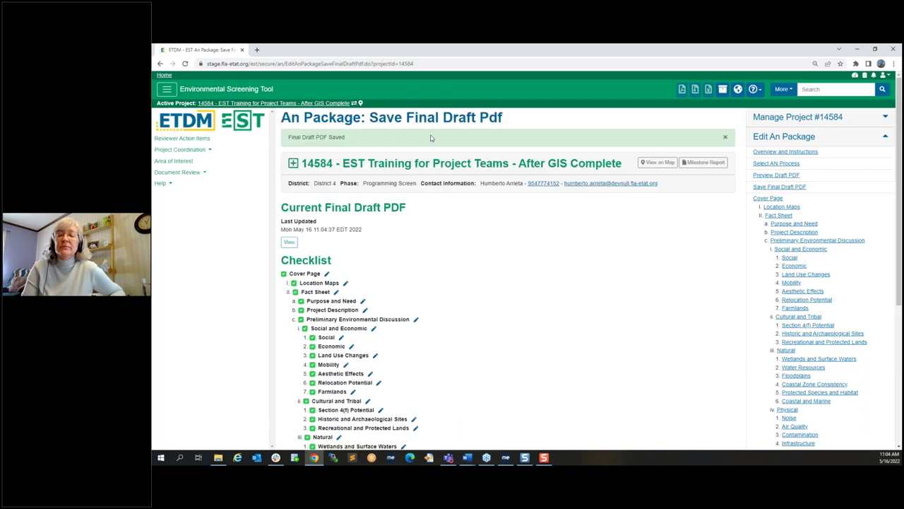
click(726, 139)
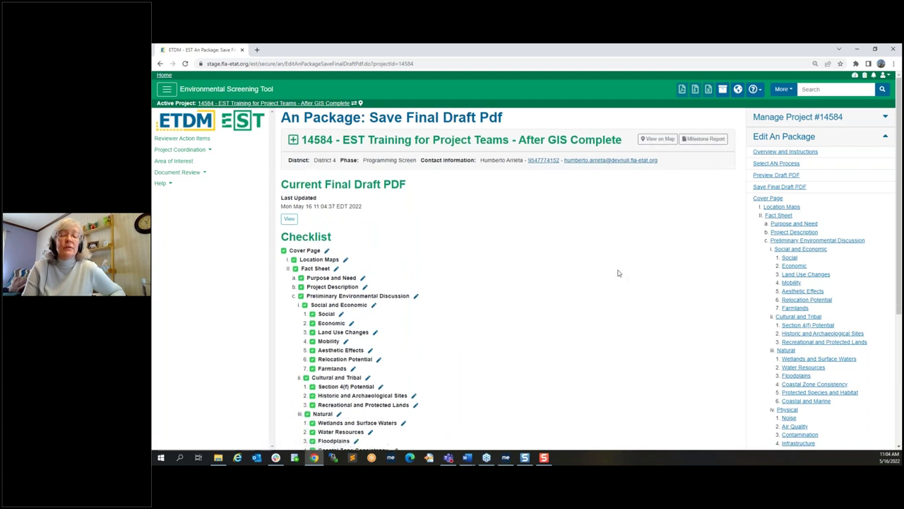
click(879, 118)
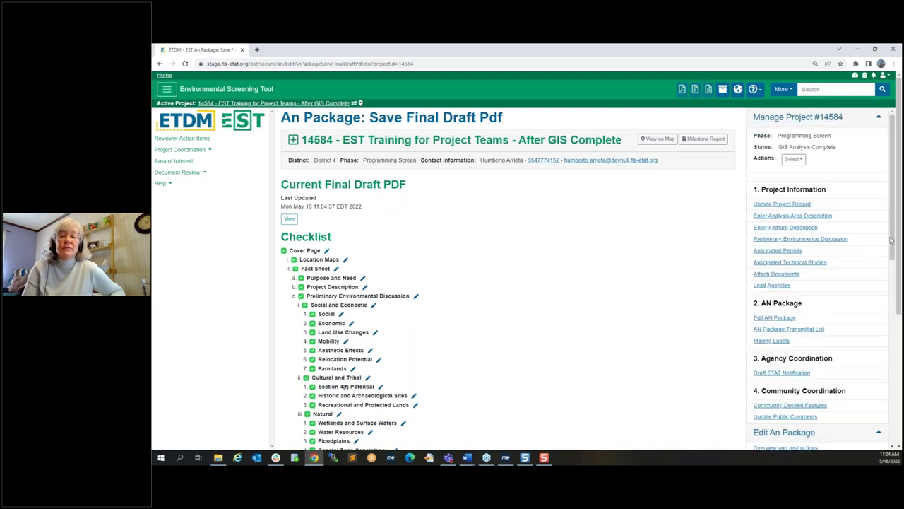